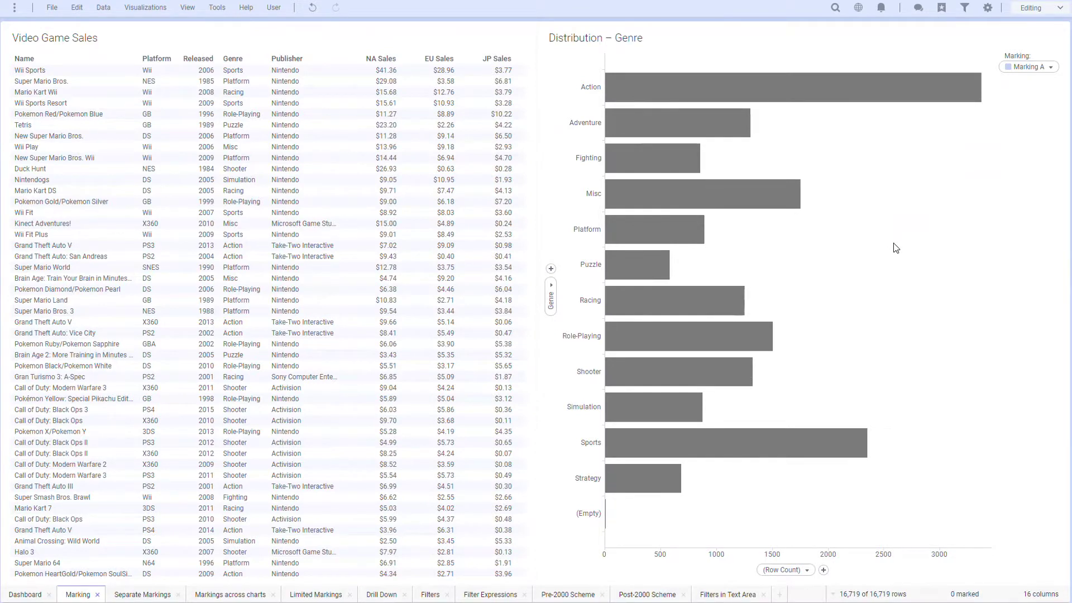
Mark the Racing bar and the Role-Playing bar one after the other in the genre distribution chart
{"action": "left_click", "coordinate": [721, 296]}
{"action": "left_click", "coordinate": [715, 329]}
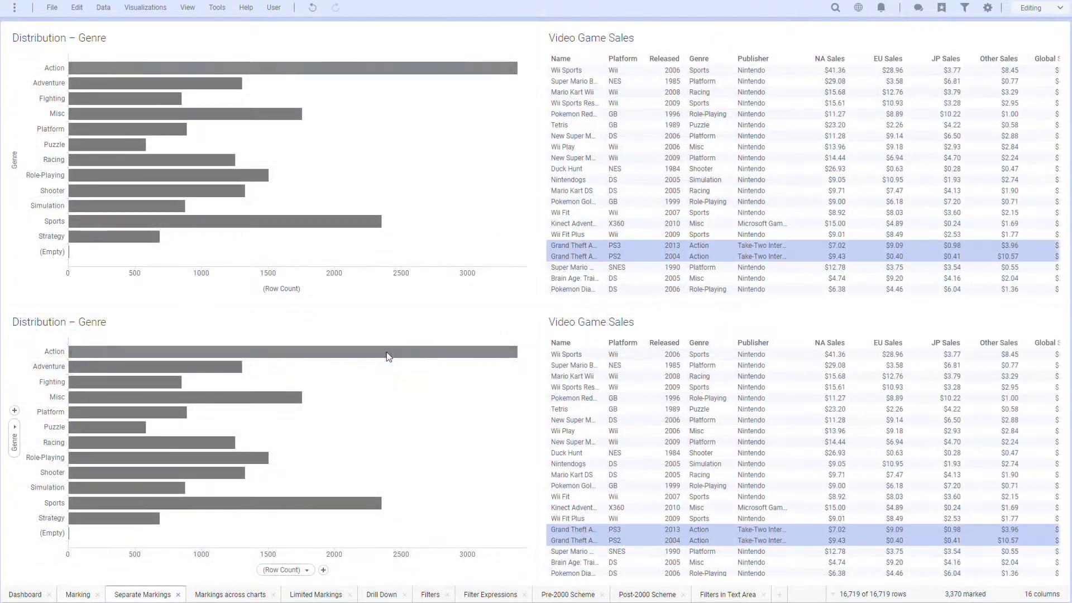
Mark Action and Misc in turn in the lower genre chart, and replace that marking with Sports in the upper chart
{"action": "left_click", "coordinate": [386, 352]}
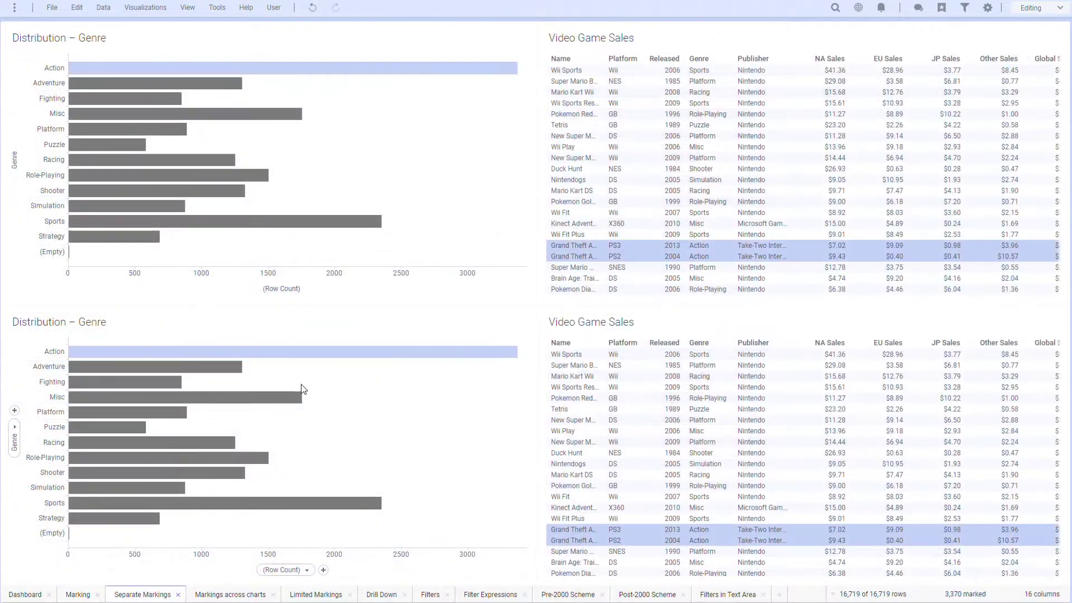
{"action": "left_click", "coordinate": [273, 399]}
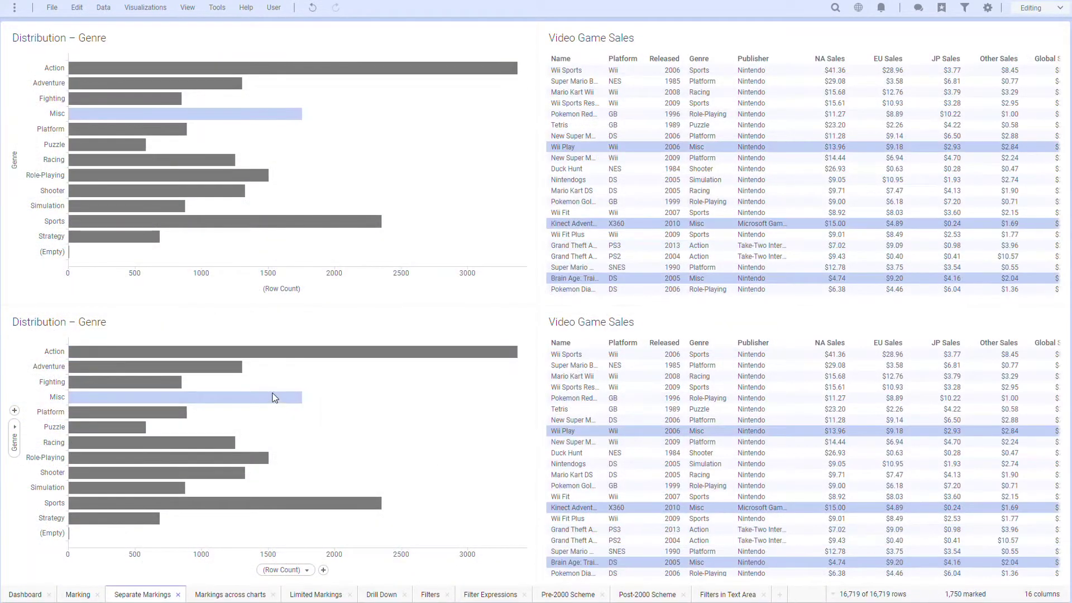
{"action": "left_click", "coordinate": [259, 223]}
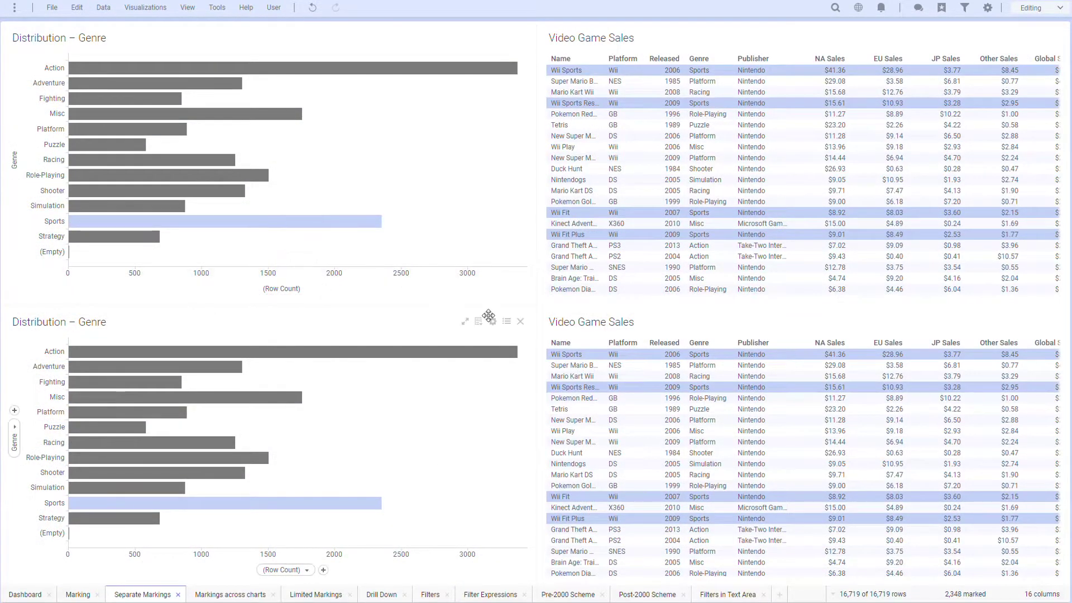
Create a new yellow marking named Marking B from the data properties of the lower genre bar chart
{"action": "left_click", "coordinate": [493, 322]}
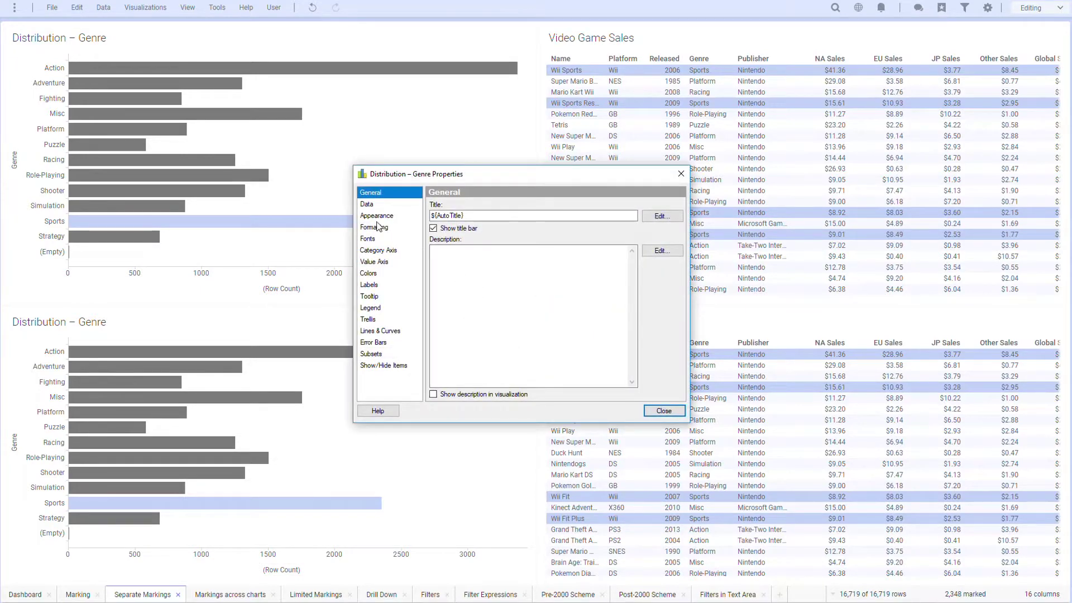
{"action": "left_click", "coordinate": [367, 205]}
{"action": "left_click", "coordinate": [651, 289]}
{"action": "left_click", "coordinate": [498, 295]}
{"action": "left_click", "coordinate": [481, 309]}
{"action": "double_click", "coordinate": [550, 295]}
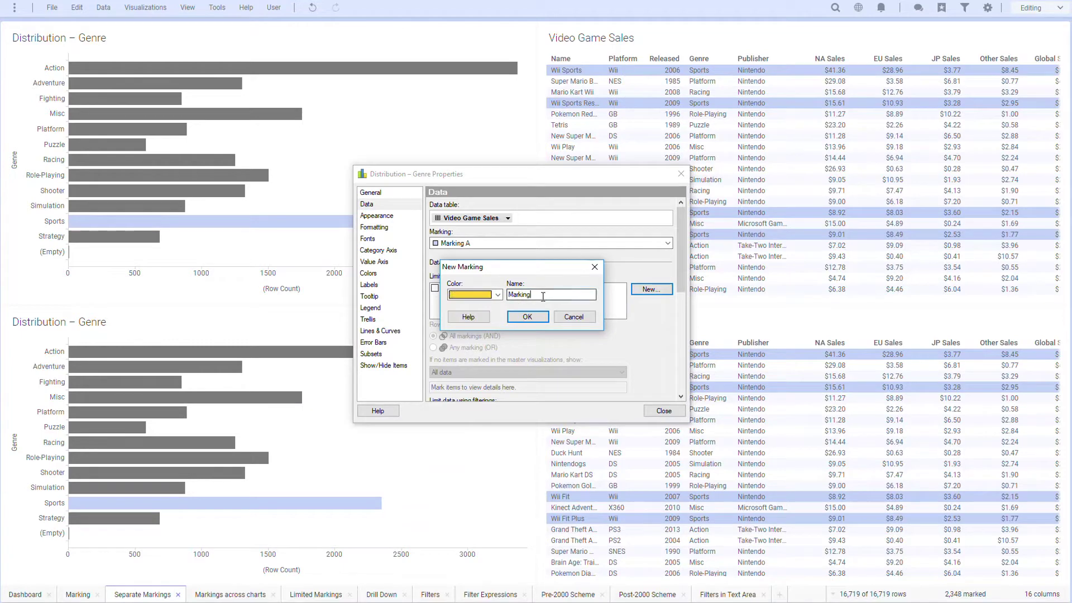
{"action": "type", "text": "Marking B"}
{"action": "left_click", "coordinate": [535, 317]}
Assign Marking B as the marking of the lower genre chart and mark its Action bar
{"action": "left_click", "coordinate": [498, 244]}
{"action": "left_click", "coordinate": [497, 267]}
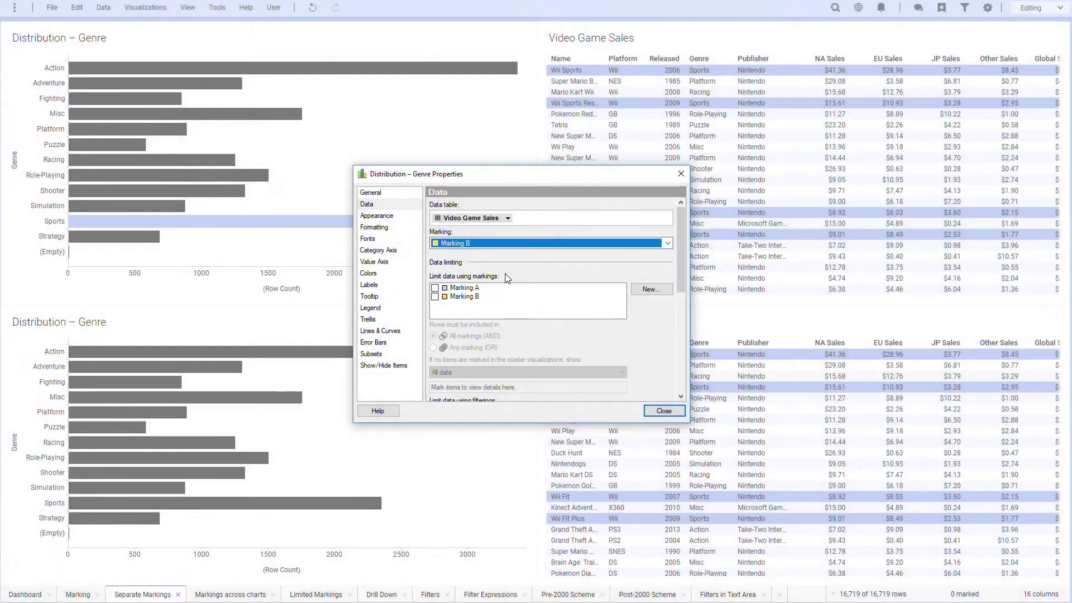
{"action": "left_click", "coordinate": [660, 410]}
{"action": "left_click", "coordinate": [503, 352]}
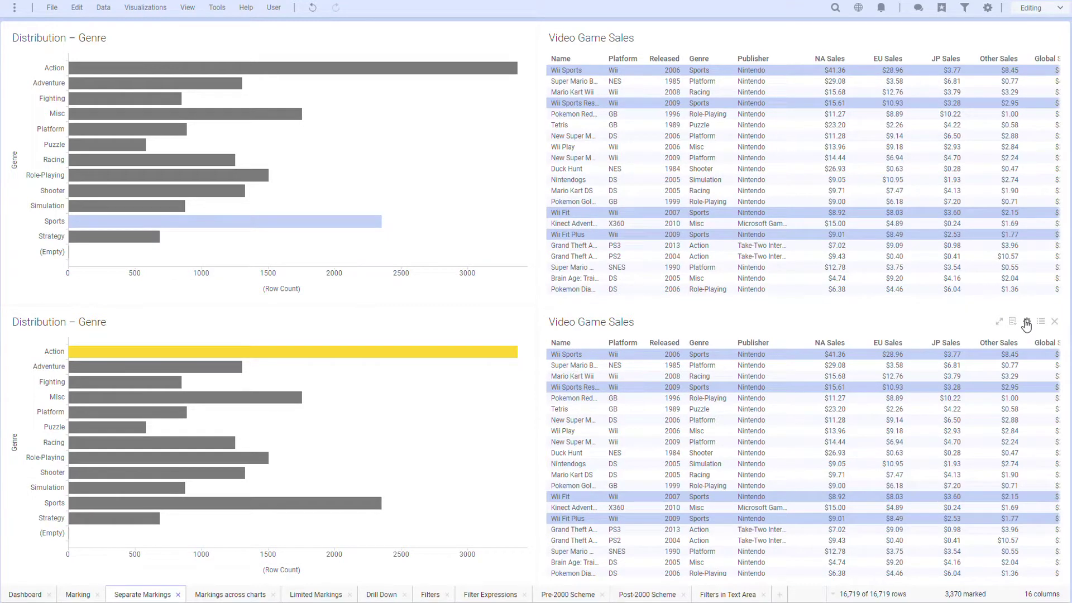
Show the marking selector in the legend of the lower Video Game Sales table and set it to Marking B
{"action": "left_click", "coordinate": [1026, 326]}
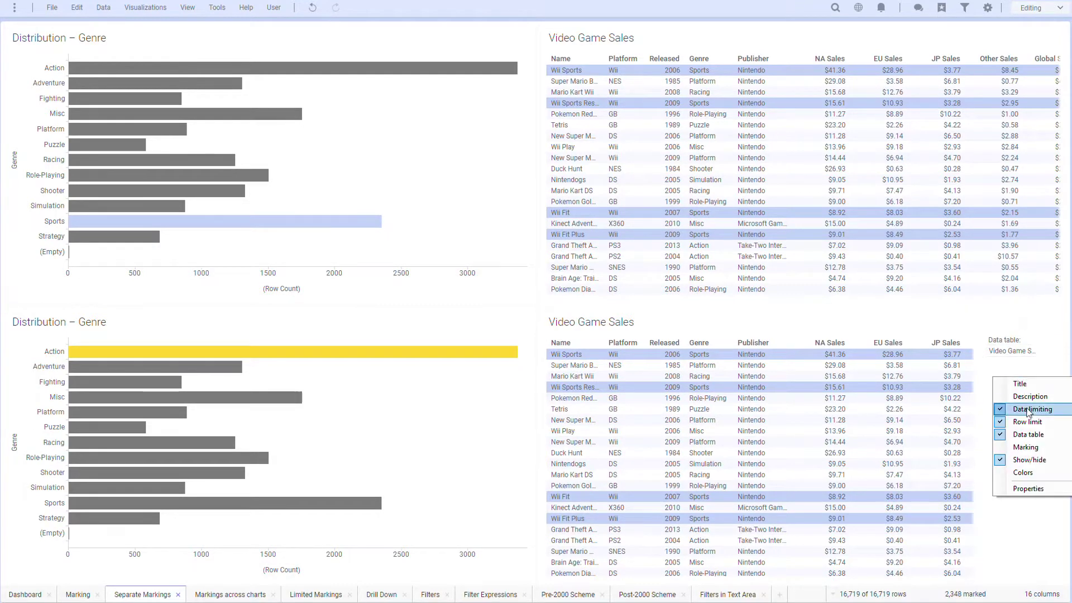
{"action": "left_click", "coordinate": [1029, 447]}
{"action": "left_click", "coordinate": [1036, 383]}
{"action": "left_click", "coordinate": [1037, 410]}
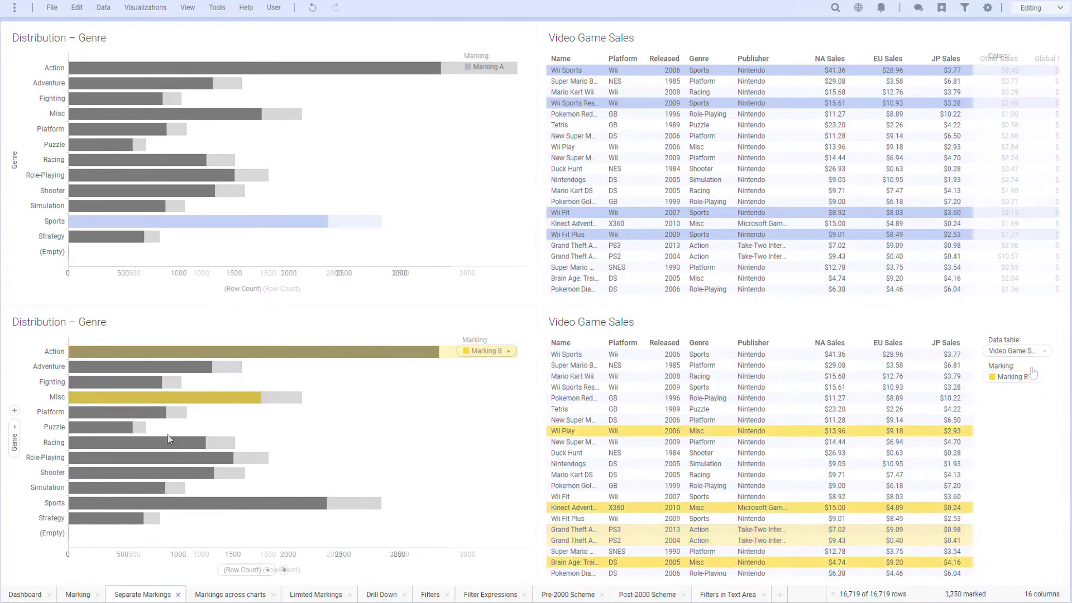
Mark Shooter in the lower genre chart, and mark Racing, Misc and finally Action in the upper genre chart
{"action": "left_click", "coordinate": [153, 469]}
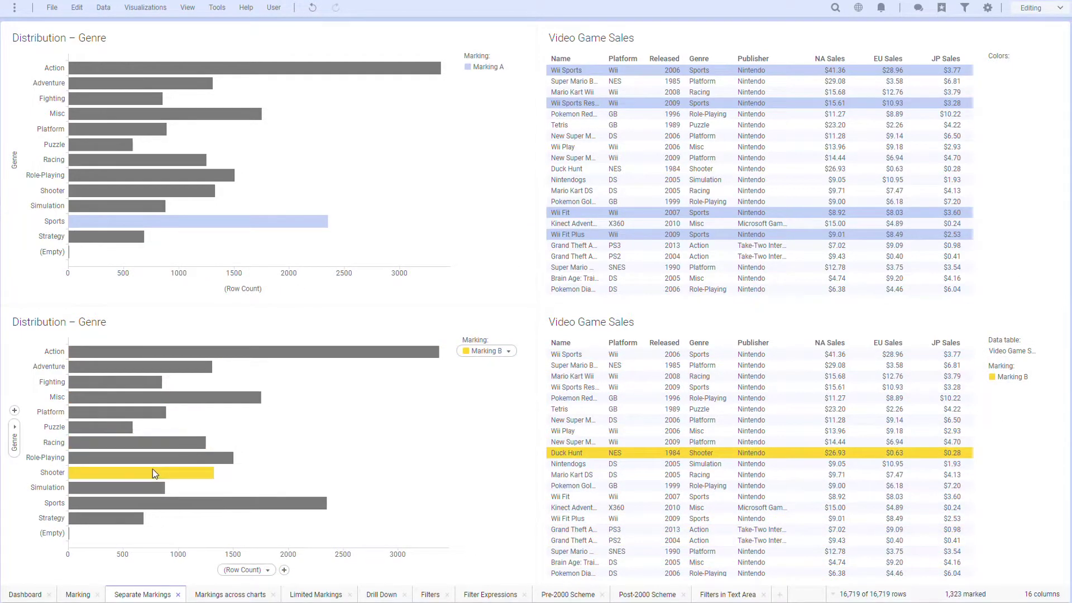
{"action": "left_click", "coordinate": [114, 157]}
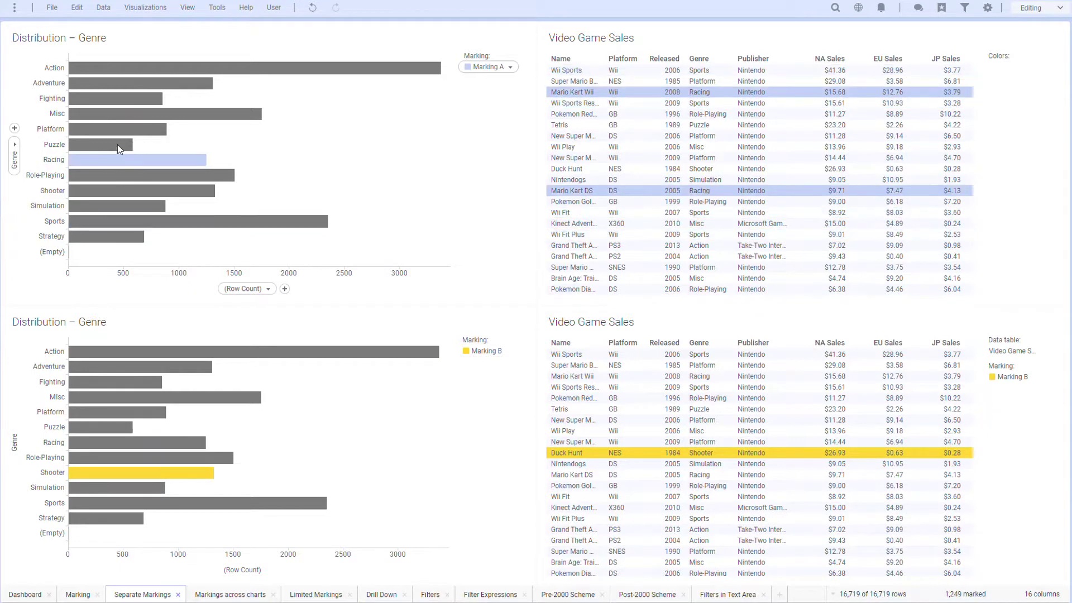
{"action": "left_click", "coordinate": [128, 114]}
{"action": "left_click", "coordinate": [146, 69]}
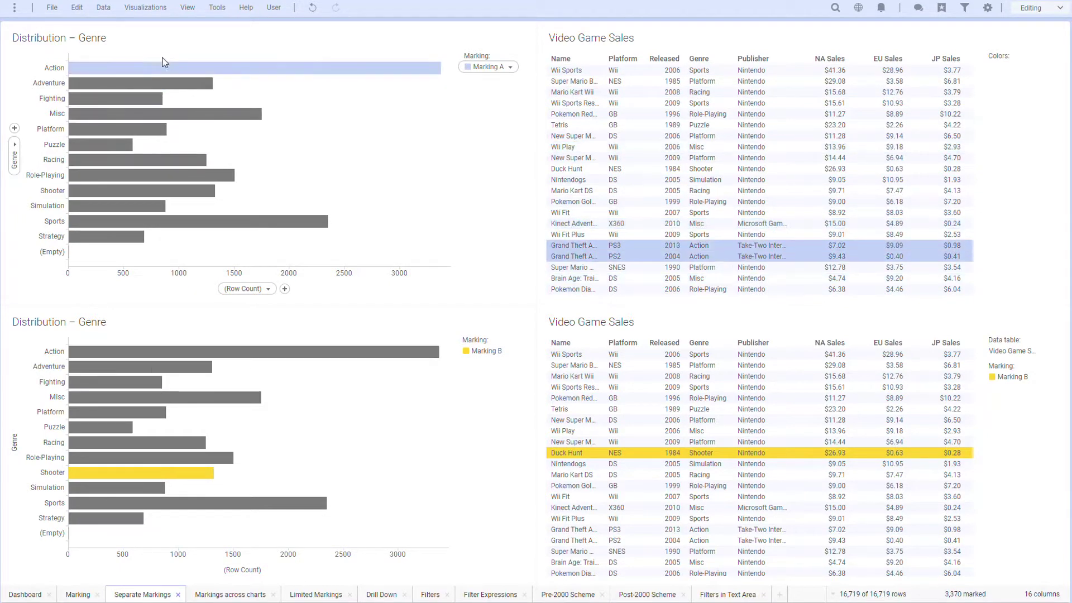
Open Marking B for editing from the list of available markings in the document properties
{"action": "left_click", "coordinate": [52, 8]}
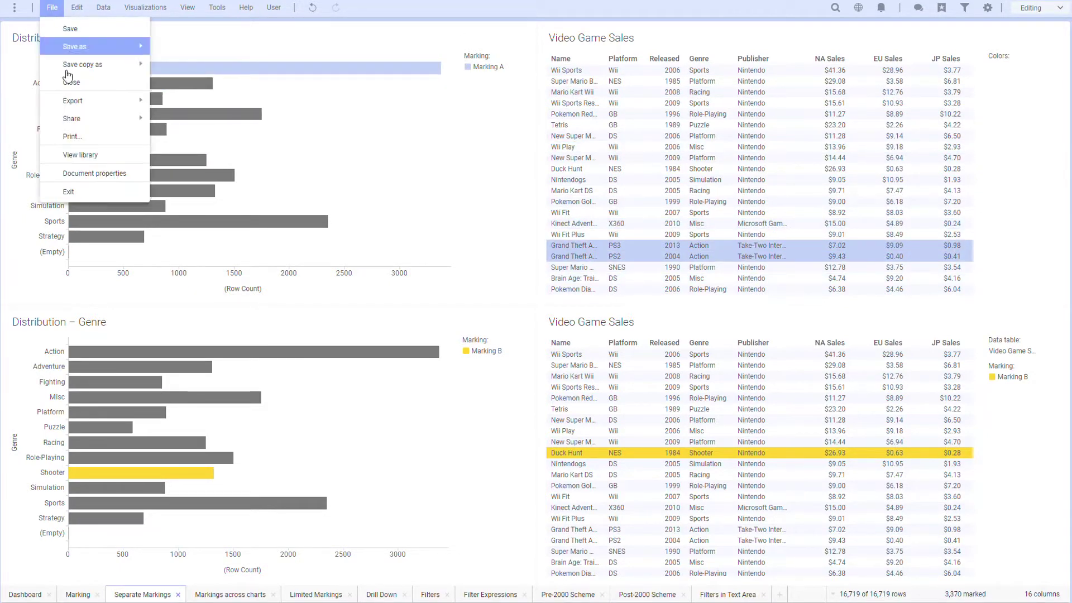
{"action": "left_click", "coordinate": [77, 168]}
{"action": "left_click", "coordinate": [438, 156]}
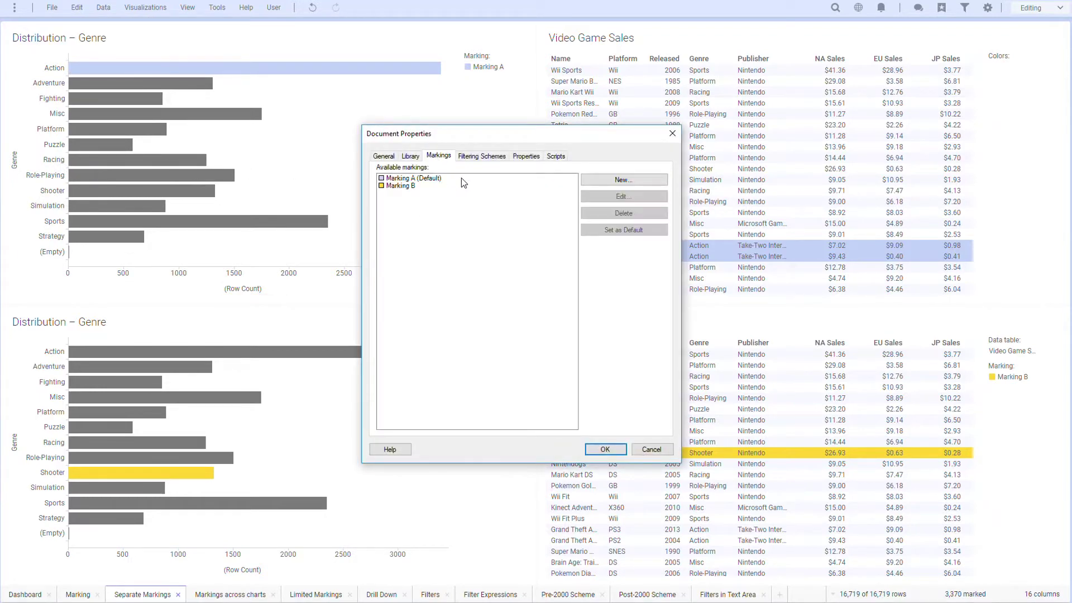
{"action": "left_click", "coordinate": [438, 186]}
{"action": "left_click", "coordinate": [591, 196]}
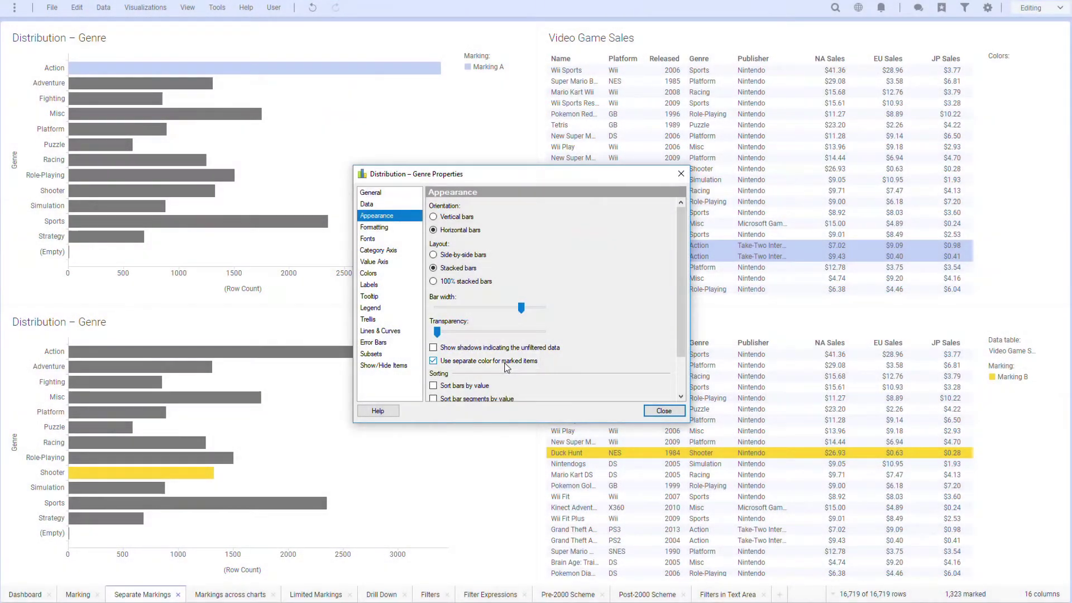
Turn off the separate color for marked items in the lower genre chart and mark its Action bar followed by Misc
{"action": "left_click", "coordinate": [504, 362]}
{"action": "left_click", "coordinate": [298, 349]}
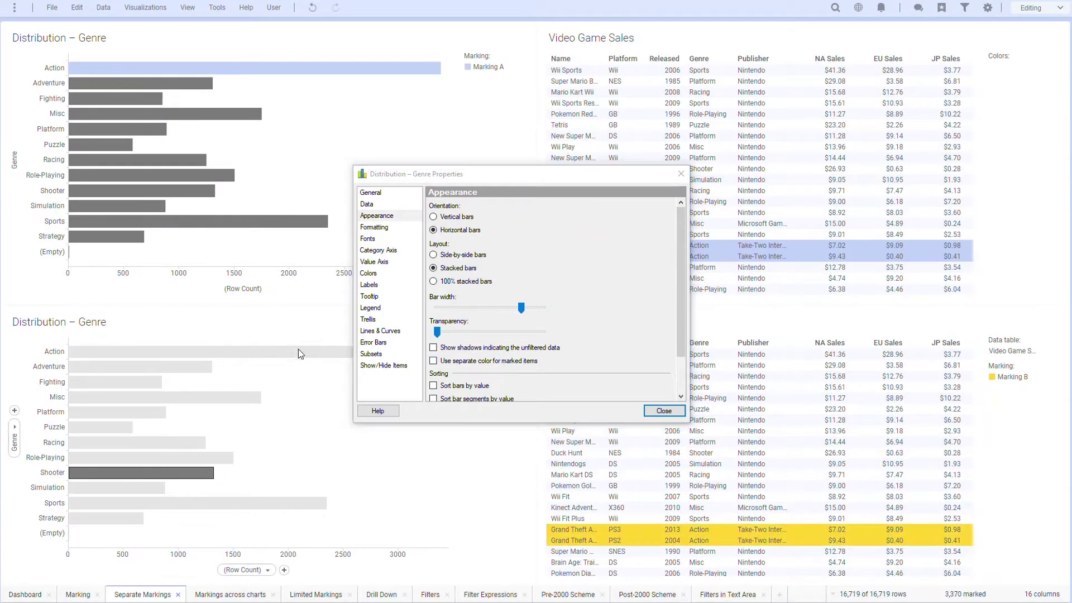
{"action": "left_click", "coordinate": [246, 395]}
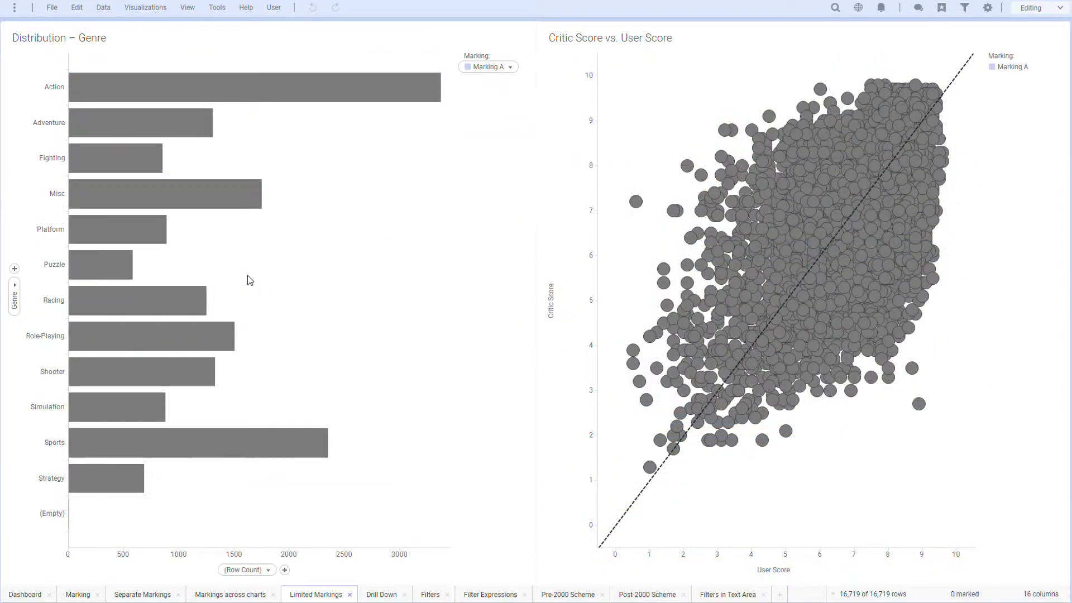
Mark the Puzzle, Platform and Misc bars, and add Genre - Sports to the marking by searching for "sports"
{"action": "left_click", "coordinate": [125, 271]}
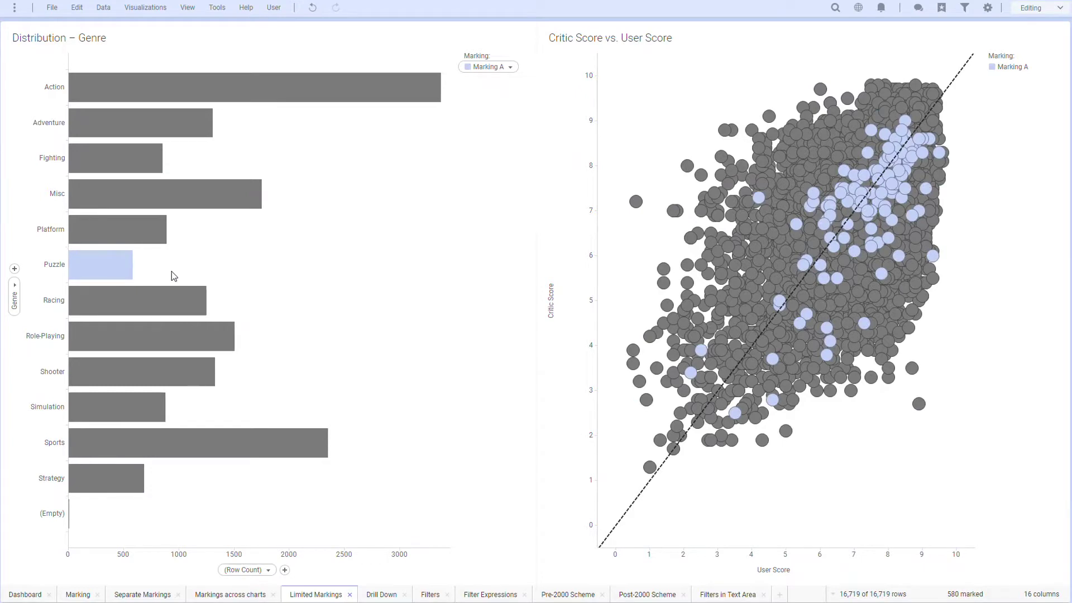
{"action": "left_click_drag", "start_coordinate": [172, 272], "coordinate": [114, 185]}
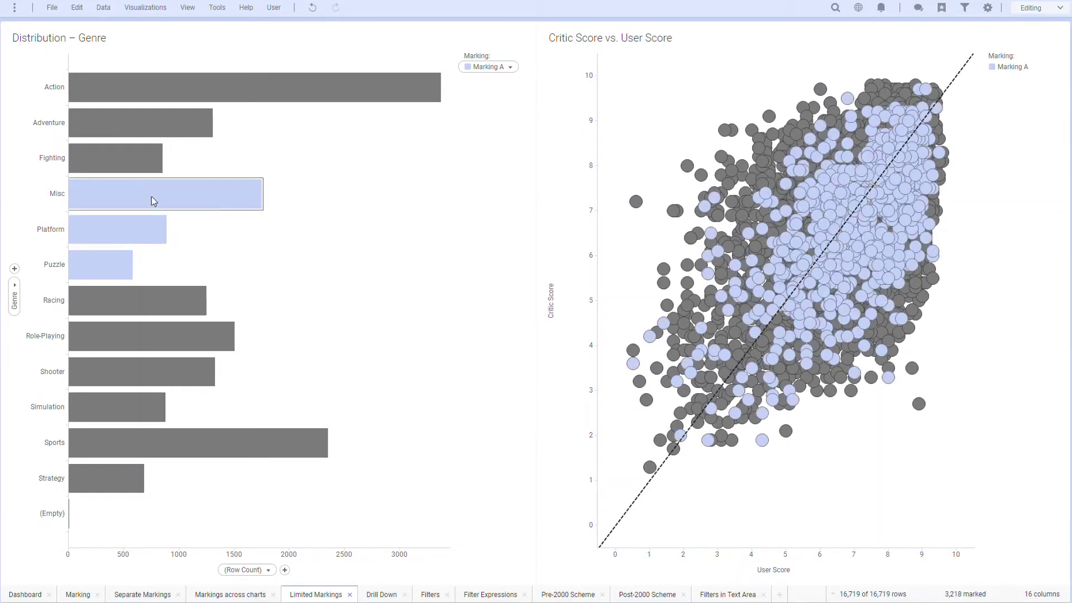
{"action": "key", "text": "ctrl+f"}
{"action": "type", "text": "sports"}
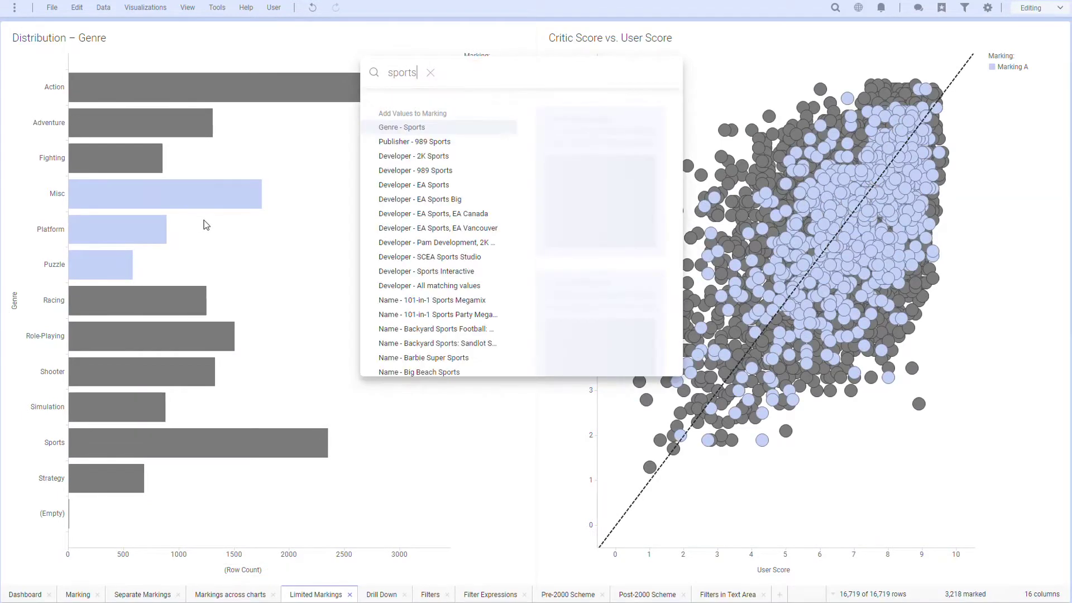
{"action": "left_click", "coordinate": [387, 128]}
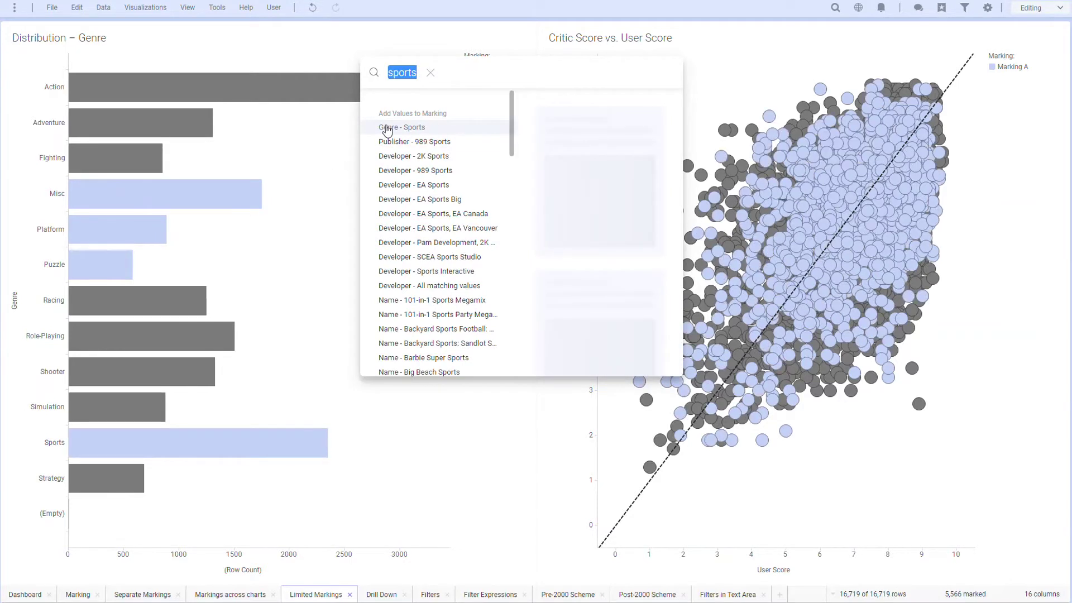
{"action": "left_click", "coordinate": [431, 73]}
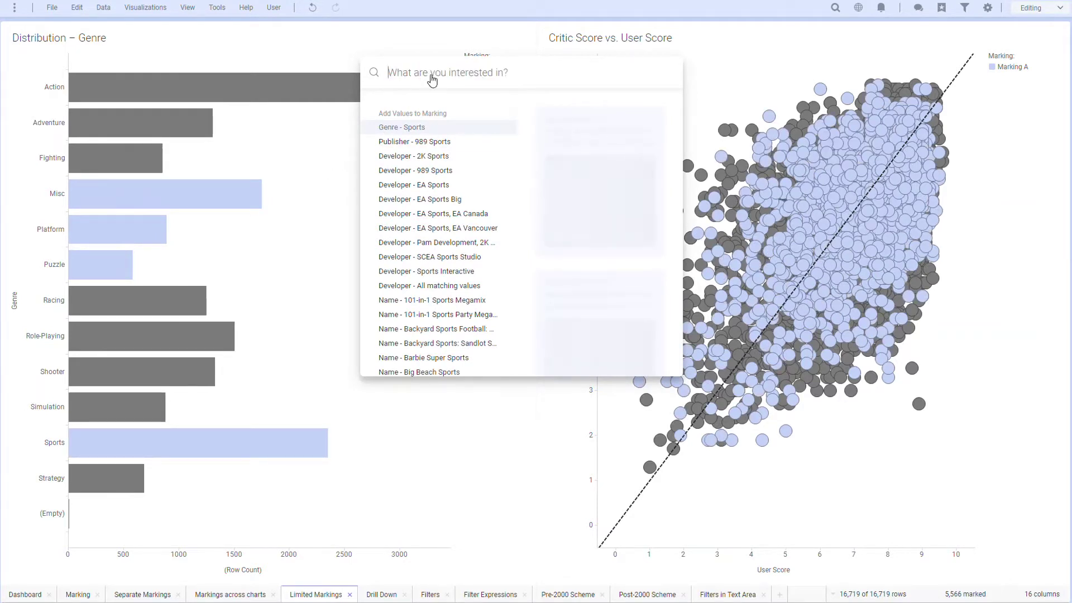
Add outlying low-user-score points and a freehand-selected area of the scatter plot to the marking, and clear all marks
{"action": "left_click", "coordinate": [635, 202]}
{"action": "left_click", "coordinate": [674, 210], "text": "ctrl"}
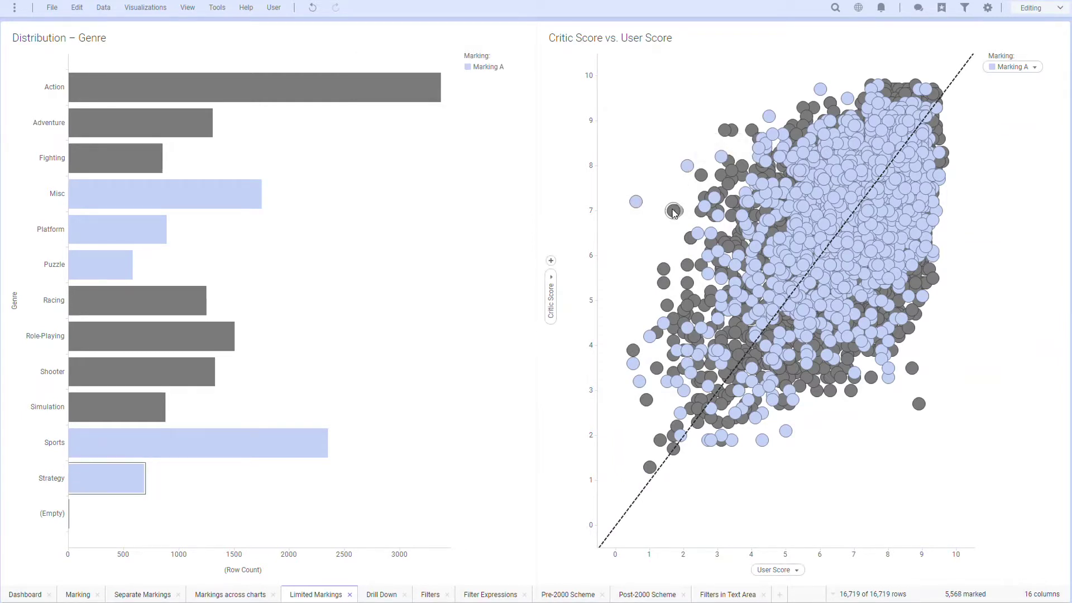
{"action": "mouse_move", "coordinate": [642, 107]}
{"action": "left_mouse_down"}
{"action": "mouse_move", "coordinate": [686, 271]}
{"action": "mouse_move", "coordinate": [765, 106]}
{"action": "mouse_move", "coordinate": [672, 100]}
{"action": "left_mouse_up"}
{"action": "left_click", "coordinate": [673, 103]}
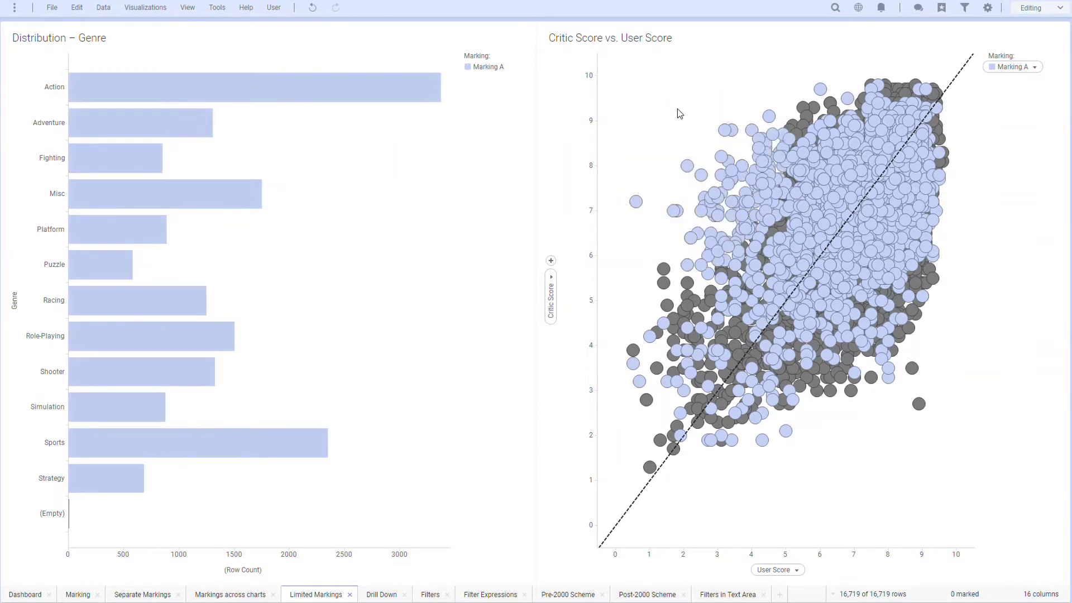
Lasso the points above the diagonal line in the critic versus user score plot and invert the marked rows
{"action": "mouse_move", "coordinate": [693, 104]}
{"action": "left_mouse_down"}
{"action": "mouse_move", "coordinate": [725, 207]}
{"action": "mouse_move", "coordinate": [891, 124]}
{"action": "mouse_move", "coordinate": [856, 59]}
{"action": "mouse_move", "coordinate": [747, 79]}
{"action": "left_mouse_up"}
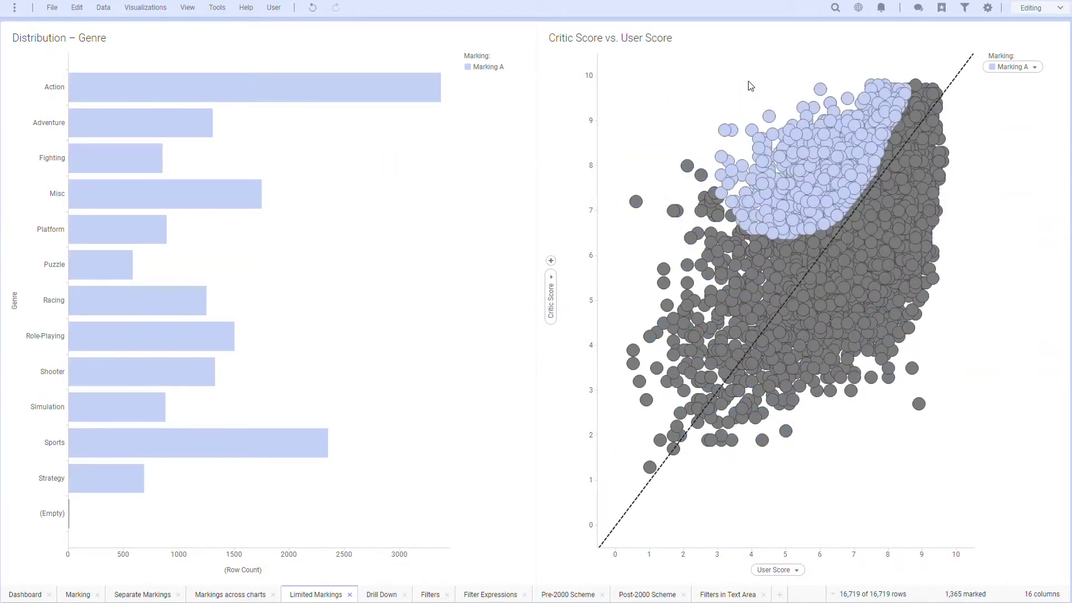
{"action": "right_click", "coordinate": [747, 81]}
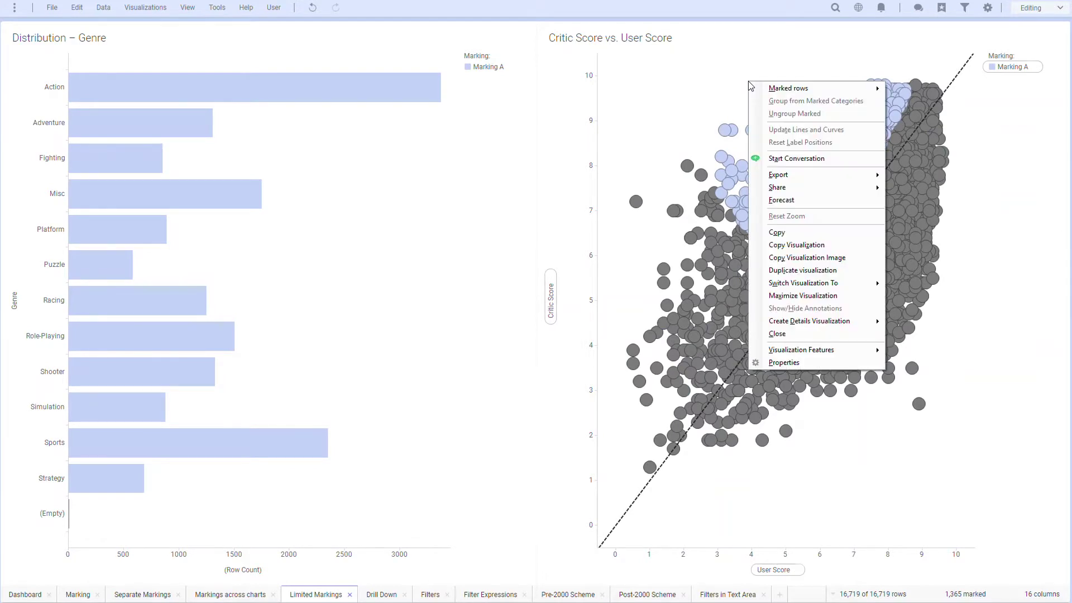
{"action": "mouse_move", "coordinate": [768, 89]}
{"action": "left_click", "coordinate": [914, 102]}
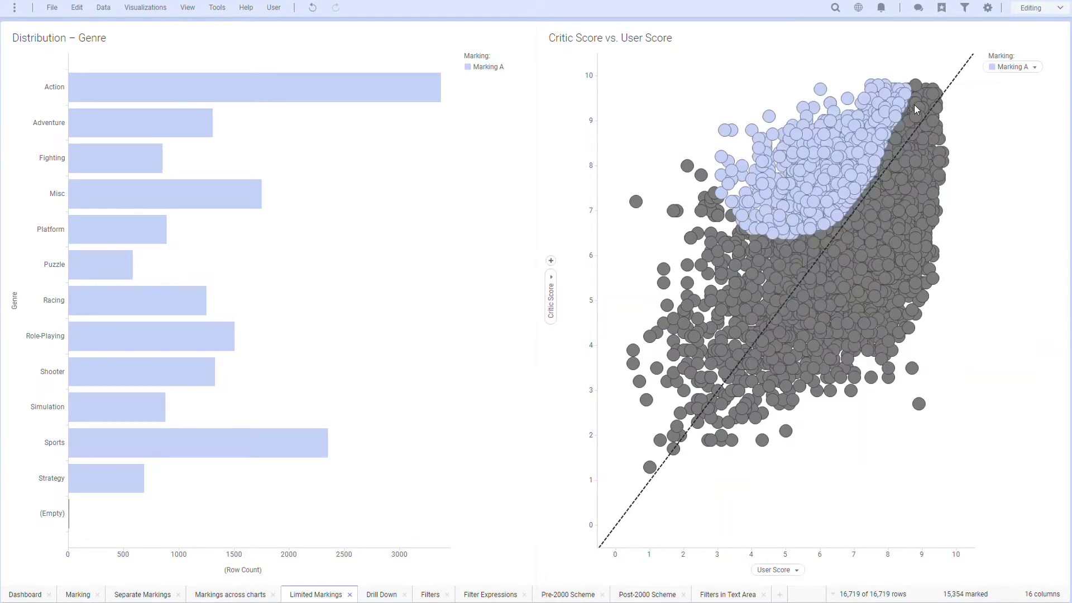
Mark the single point near user score 6 and critic score 9.7 in the scatter plot and delete its row
{"action": "left_click", "coordinate": [824, 90]}
{"action": "right_click", "coordinate": [823, 90]}
{"action": "mouse_move", "coordinate": [832, 94]}
{"action": "left_click", "coordinate": [723, 120]}
{"action": "left_click", "coordinate": [528, 339]}
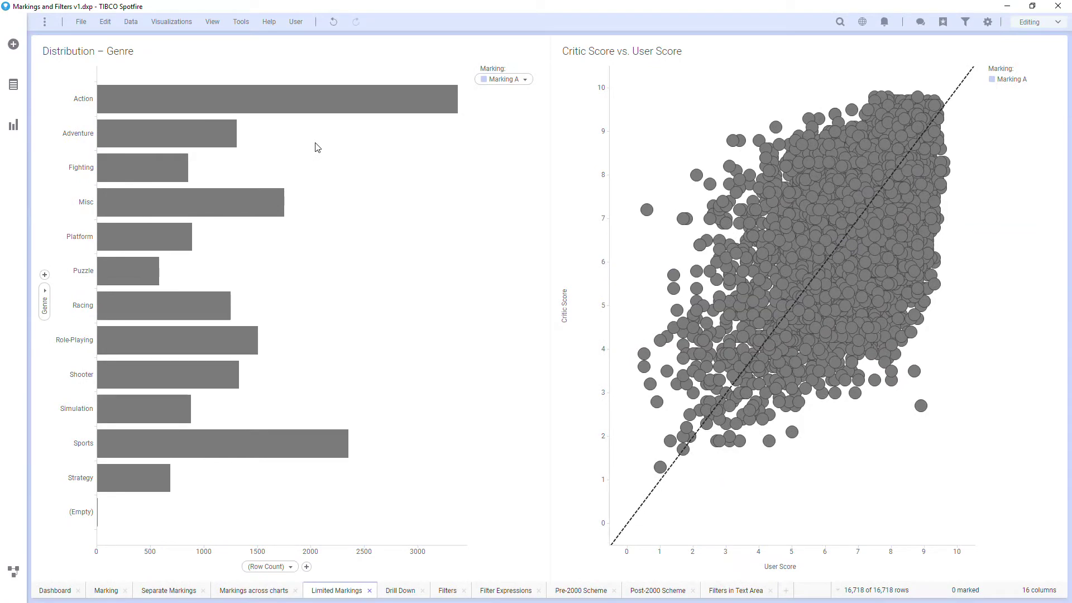
Mark the Action and Adventure bars and group these categories under the name "Action & Adventure"
{"action": "left_click_drag", "start_coordinate": [273, 133], "coordinate": [163, 88]}
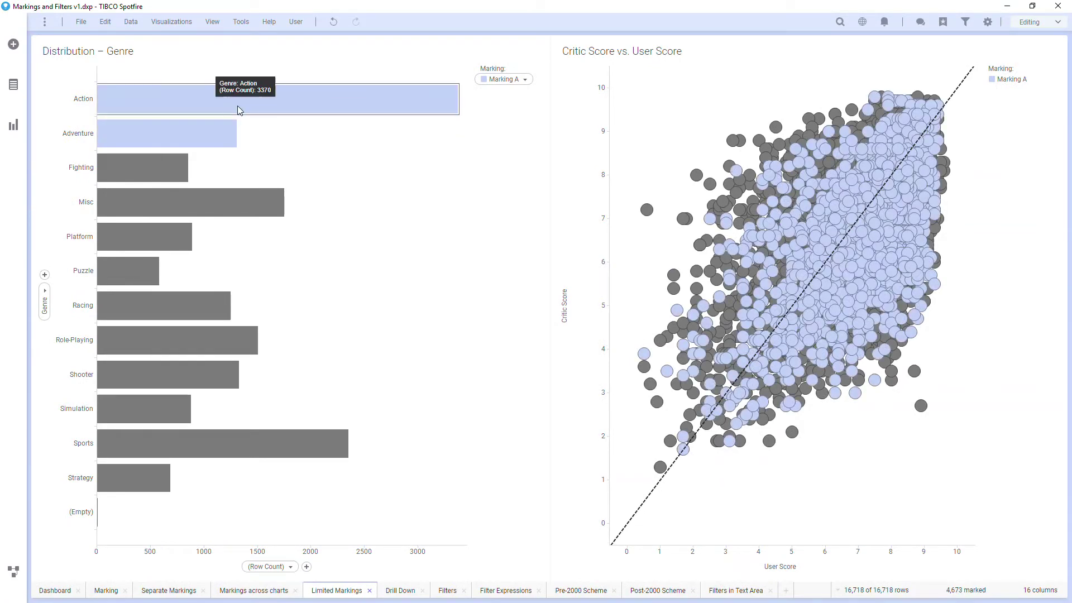
{"action": "right_click", "coordinate": [267, 126]}
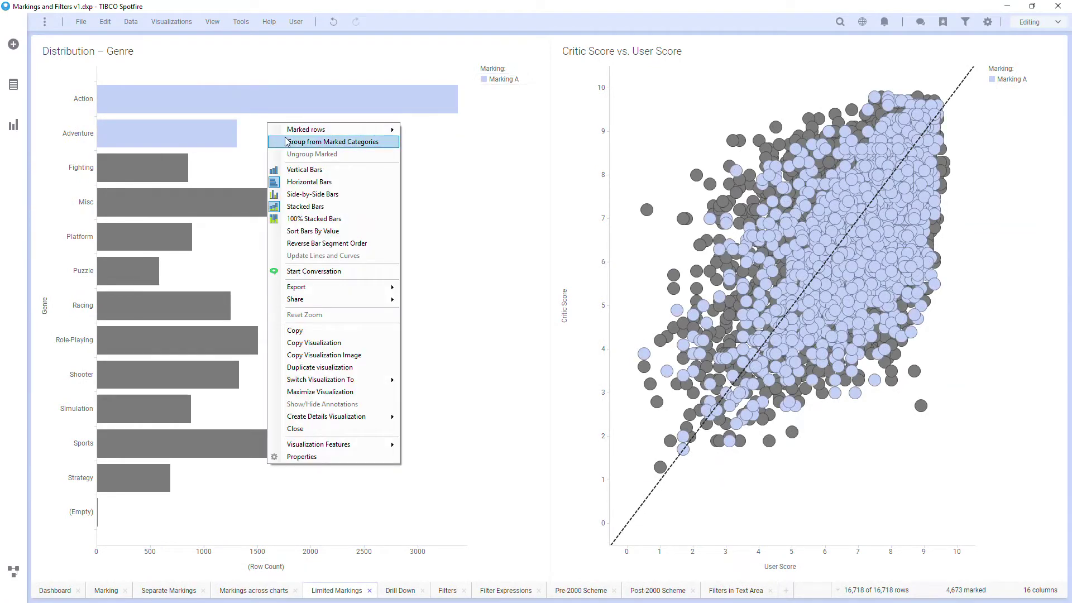
{"action": "left_click", "coordinate": [286, 141]}
{"action": "type", "text": "Ac"}
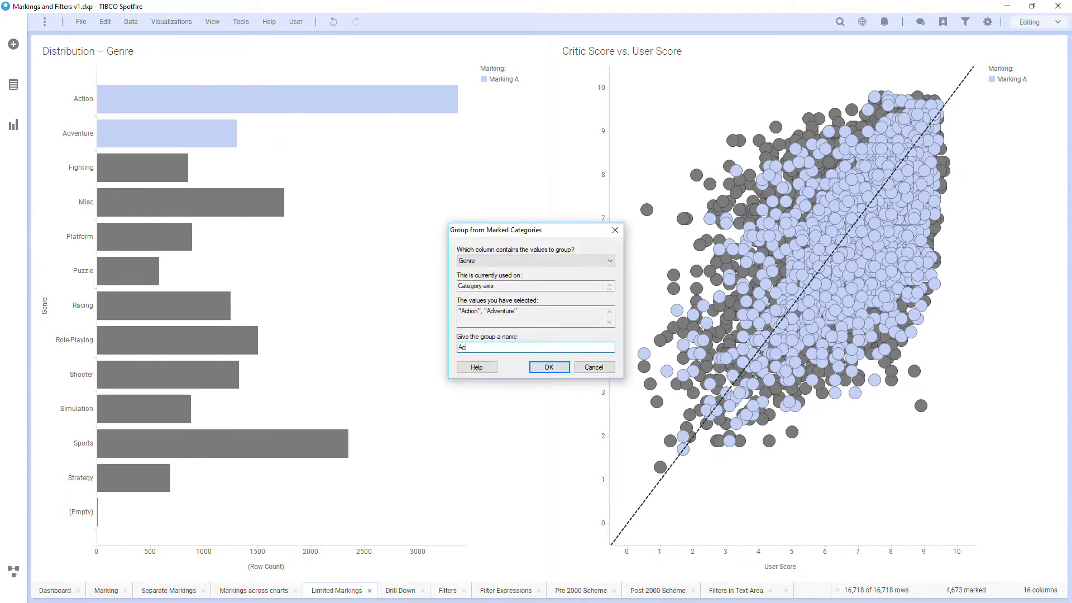
{"action": "type", "text": "tion & Adventure"}
{"action": "key", "text": "Return"}
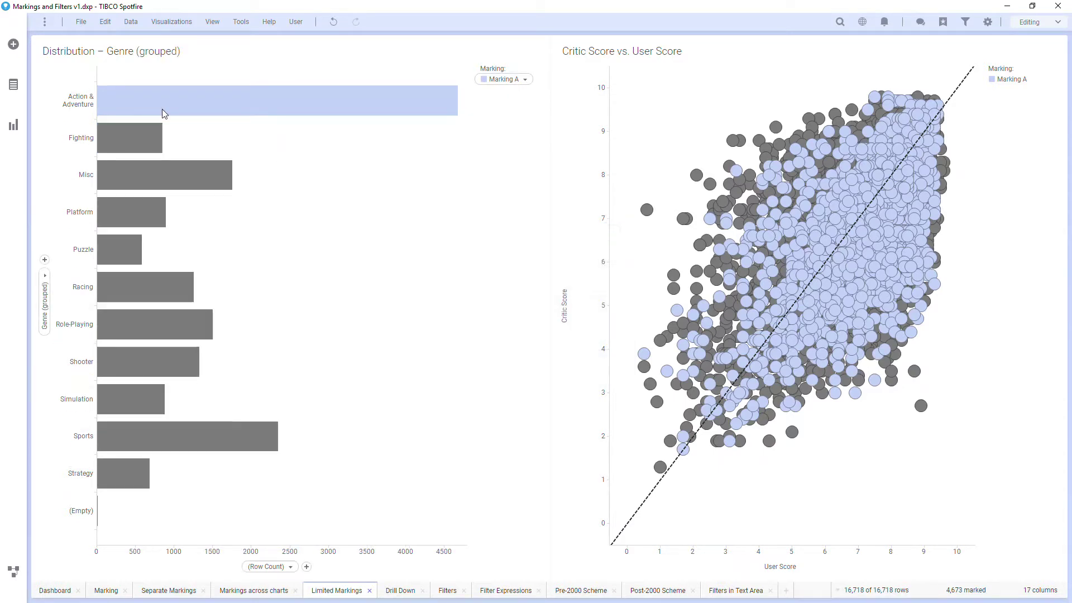
Inspect the Genre (grouped) column in the list of data in the analysis
{"action": "left_click", "coordinate": [14, 85]}
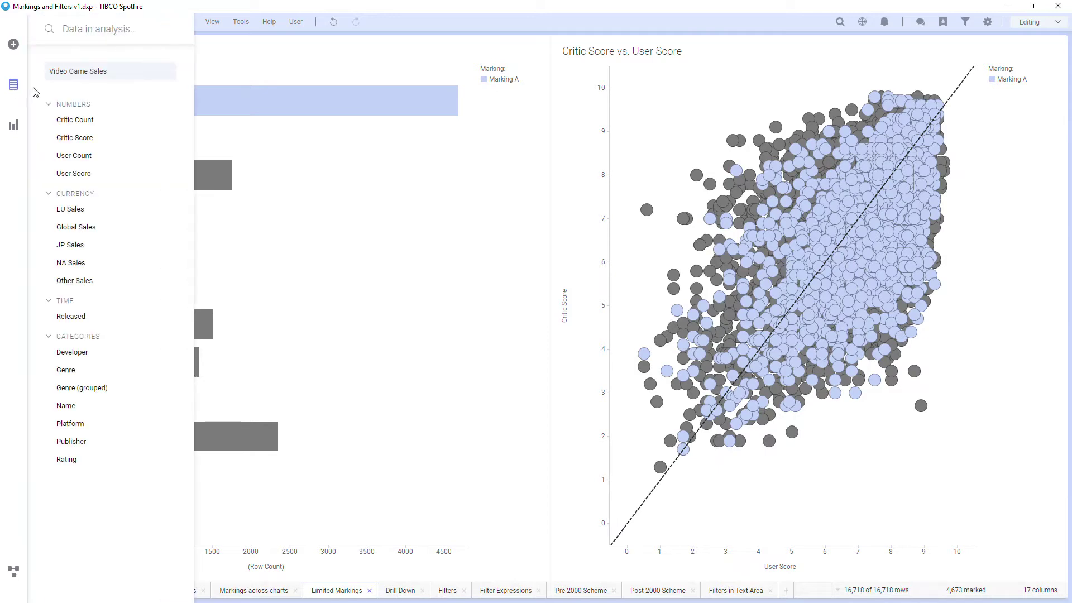
{"action": "left_click", "coordinate": [76, 389]}
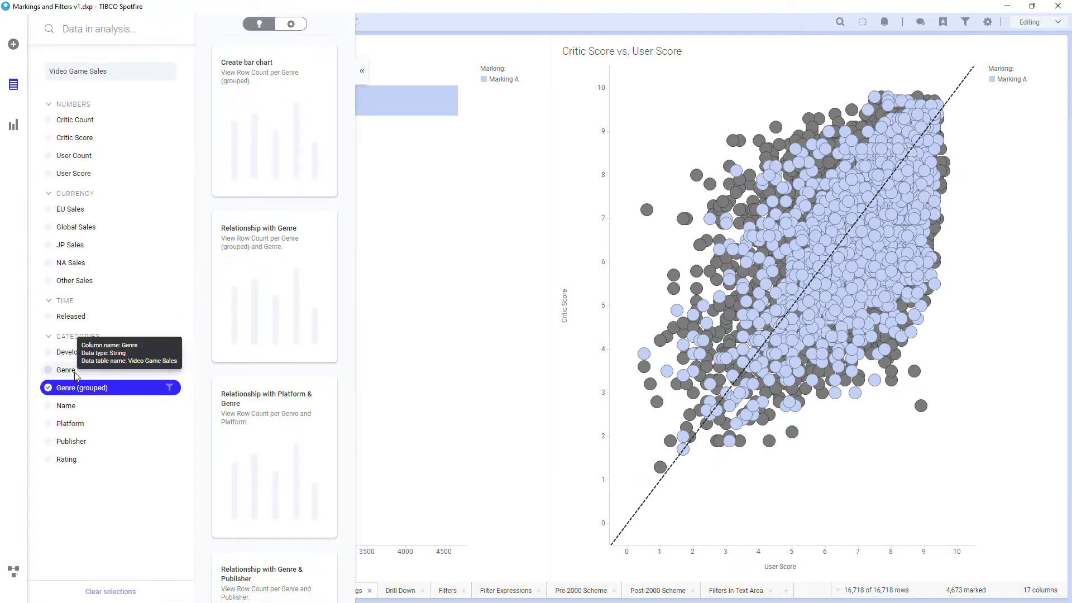
Close the list of data in the analysis and clear the marked rows
{"action": "left_click_drag", "start_coordinate": [72, 371], "coordinate": [45, 296]}
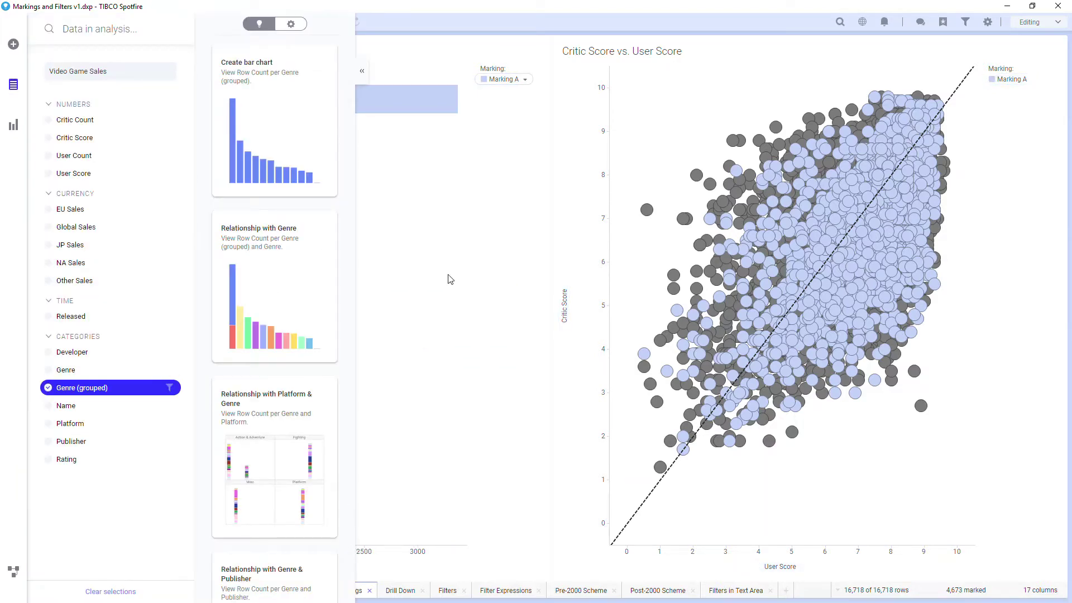
{"action": "left_click", "coordinate": [450, 279]}
{"action": "left_click", "coordinate": [452, 276]}
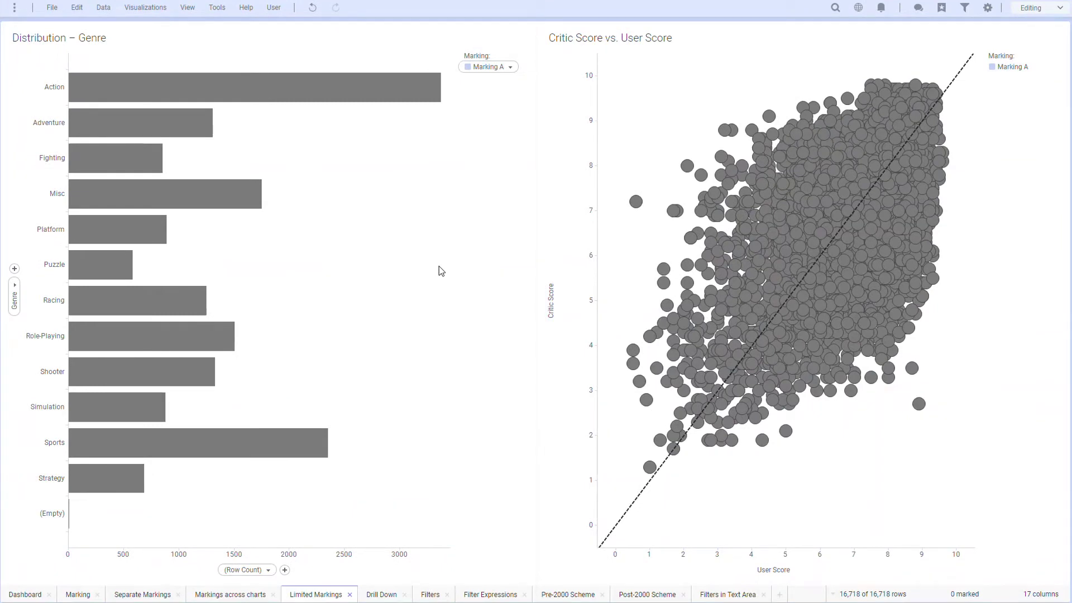
Duplicate the Critic Score vs. User Score scatter plot and limit the copy's data to Marking A
{"action": "right_click", "coordinate": [764, 489]}
{"action": "left_click", "coordinate": [784, 501]}
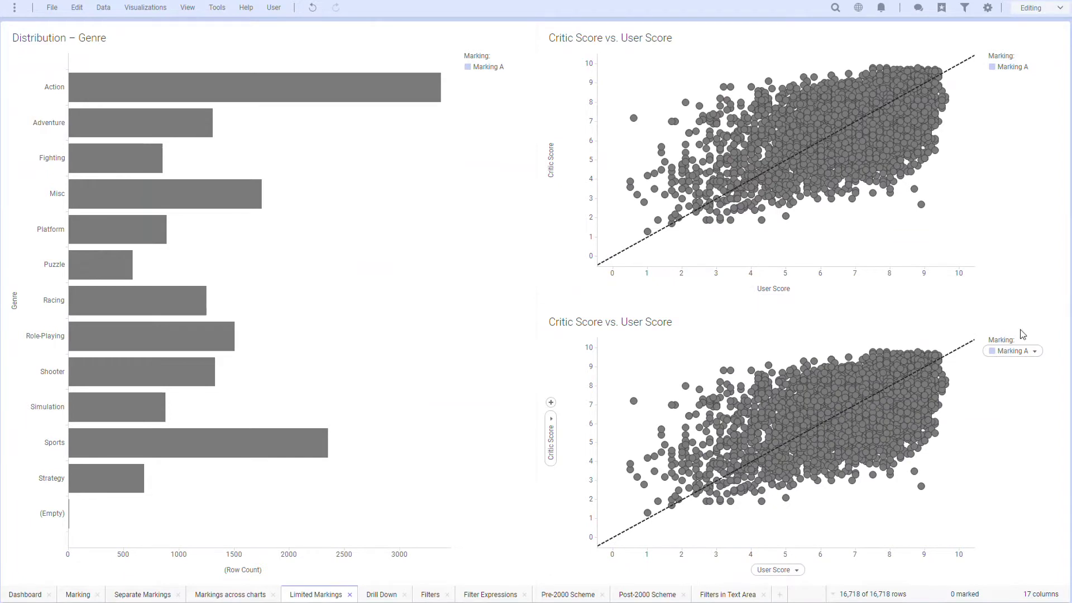
{"action": "left_click", "coordinate": [1028, 322]}
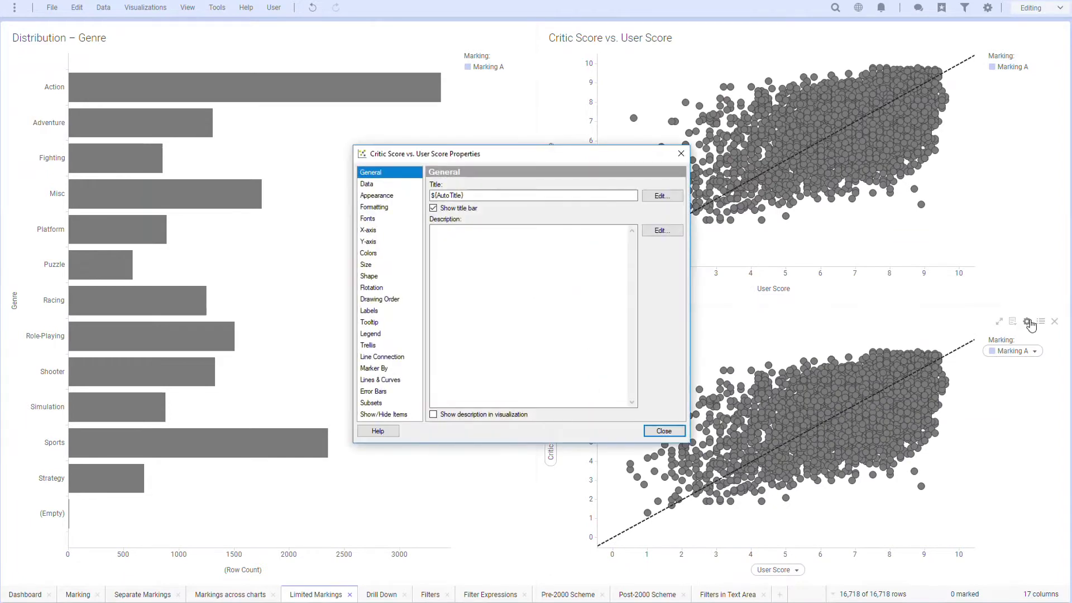
{"action": "left_click", "coordinate": [378, 186]}
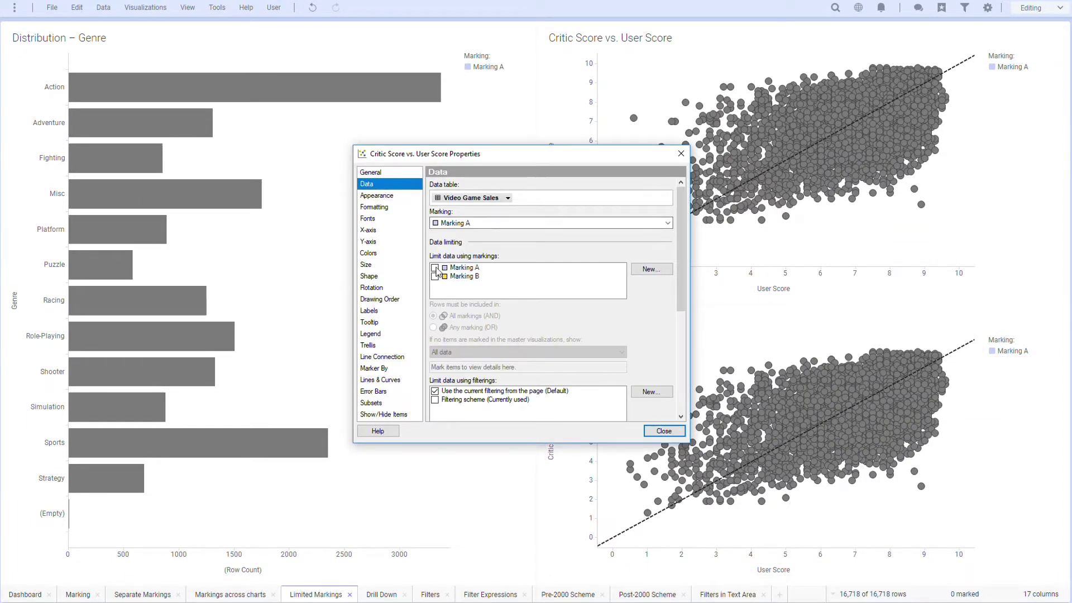
{"action": "left_click", "coordinate": [436, 268]}
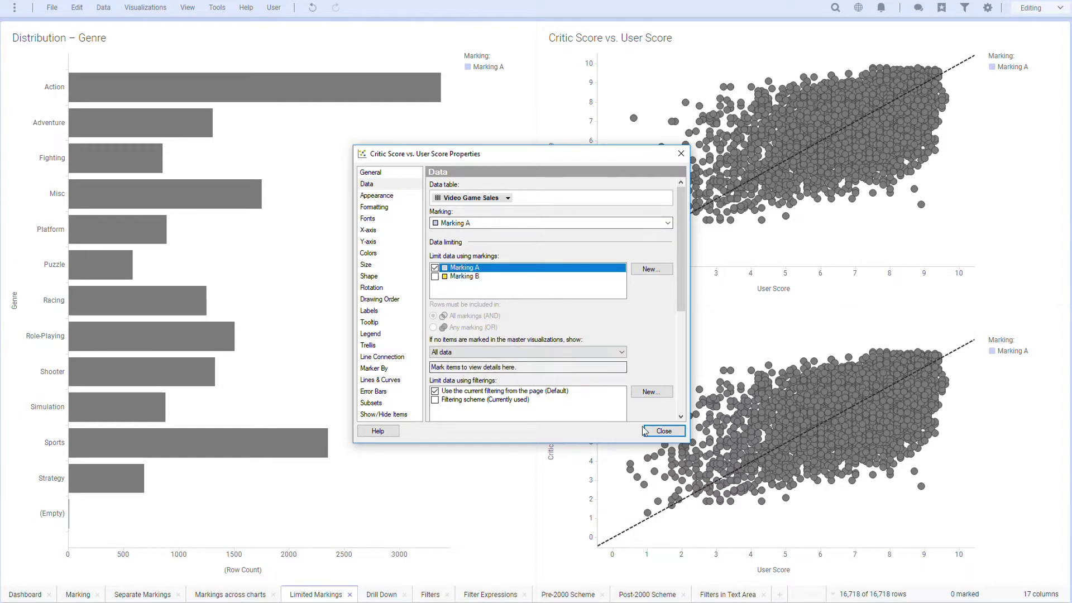
{"action": "left_click", "coordinate": [646, 430]}
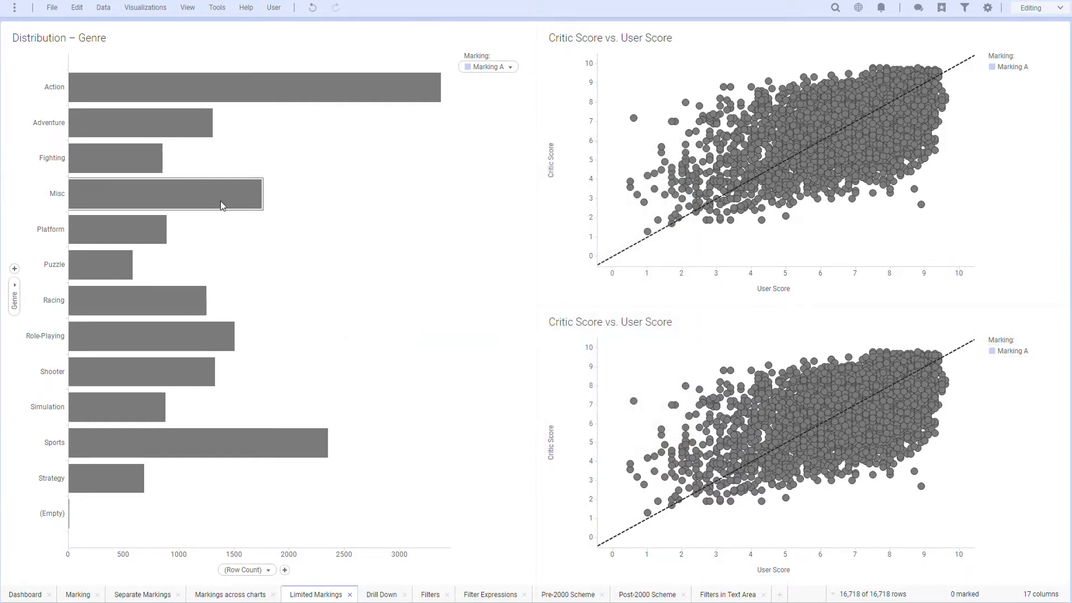
Mark the Platform bar and the Adventure bar in turn, and remove the duplicated scatter plot
{"action": "left_click", "coordinate": [129, 223]}
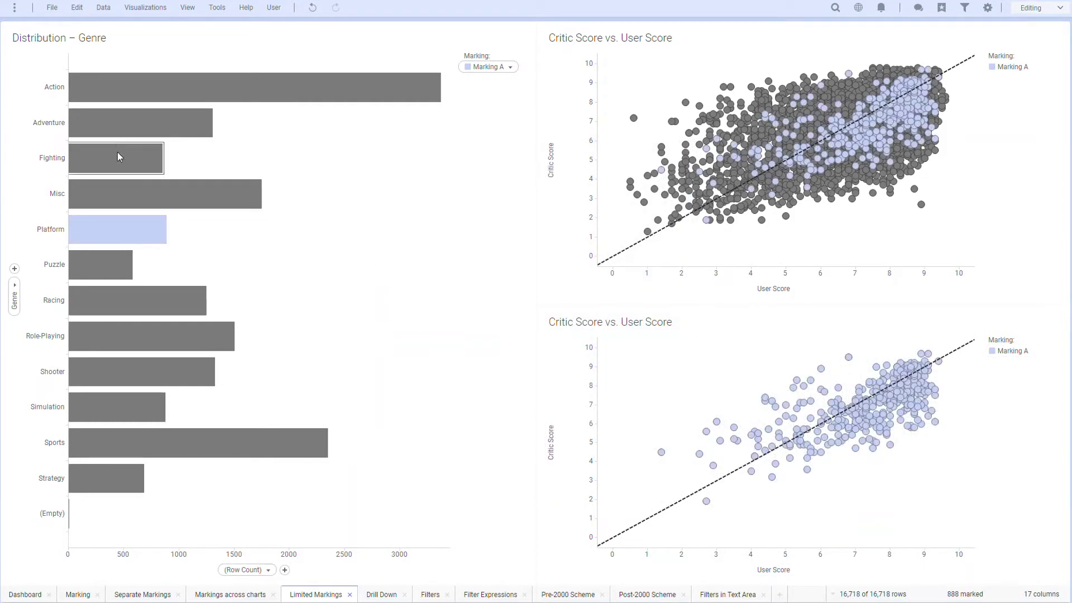
{"action": "left_click", "coordinate": [115, 132]}
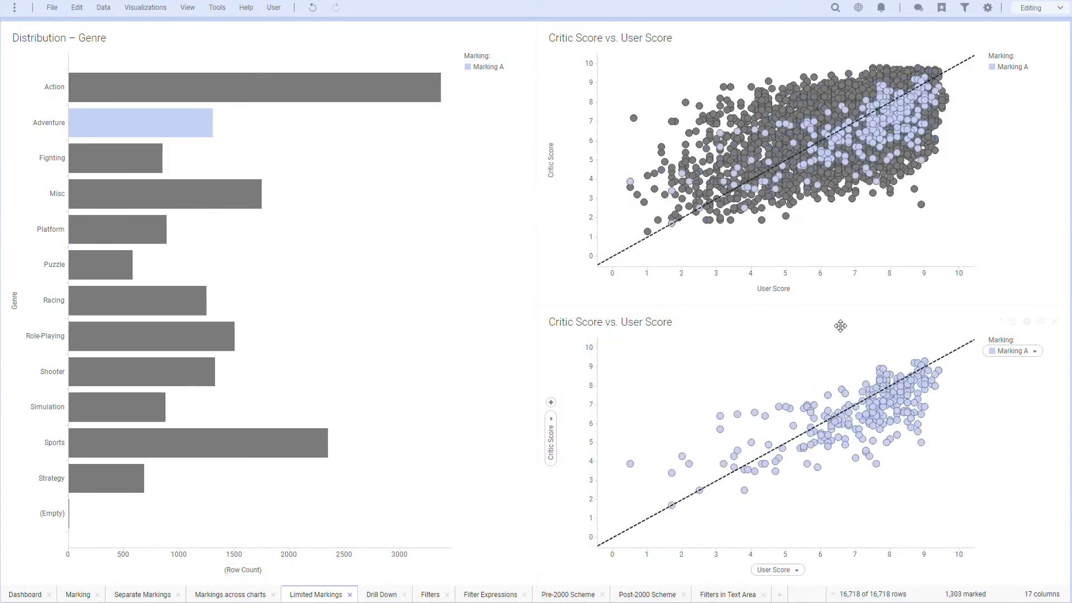
{"action": "left_click", "coordinate": [1054, 322]}
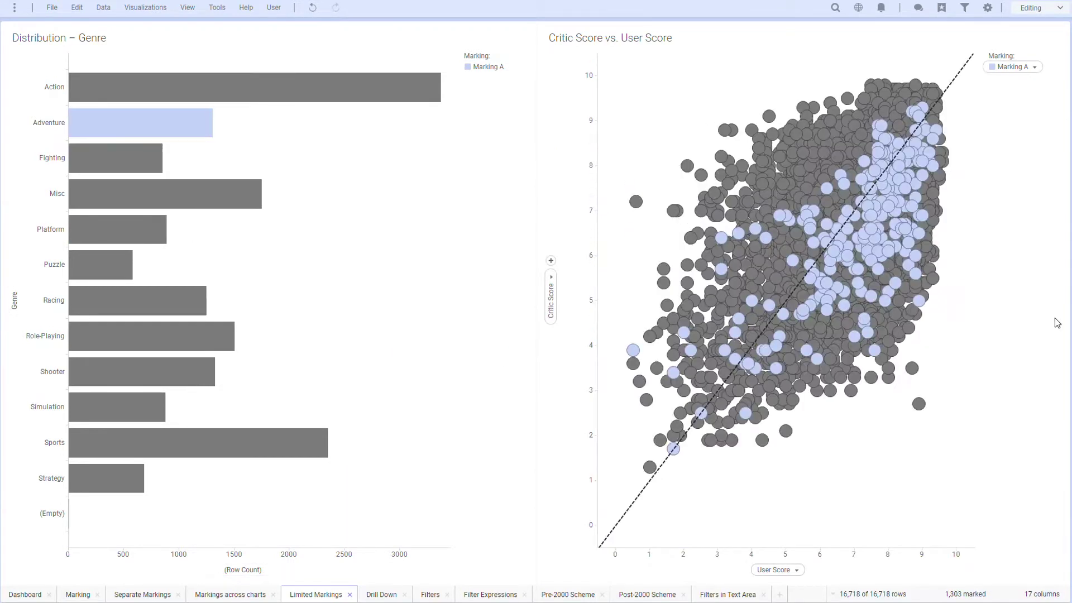
Create a details visualization of type scatter plot from the Critic Score vs. User Score plot
{"action": "right_click", "coordinate": [645, 78]}
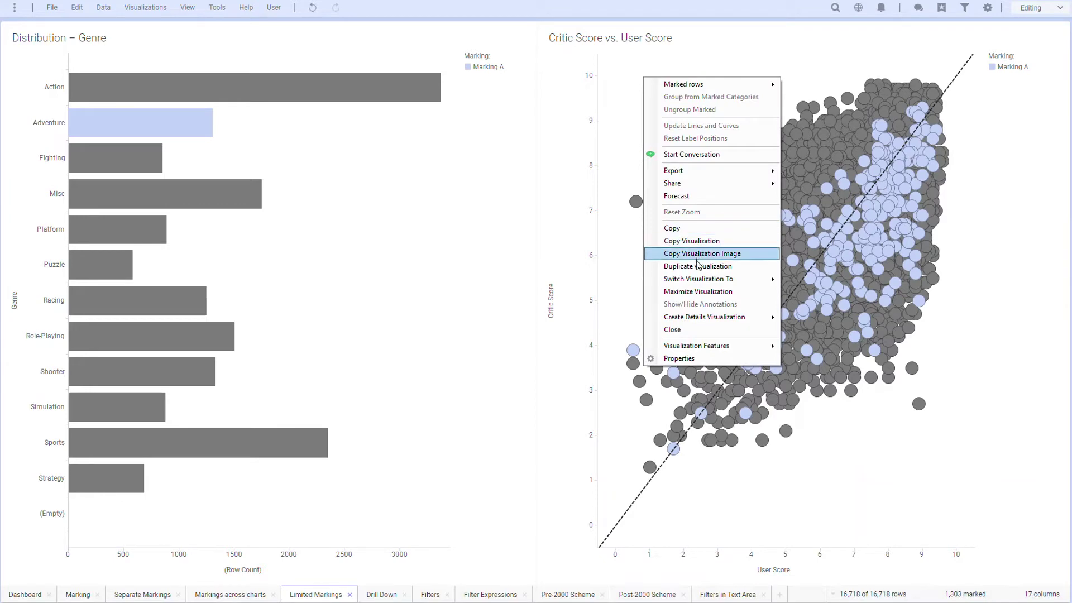
{"action": "mouse_move", "coordinate": [702, 318]}
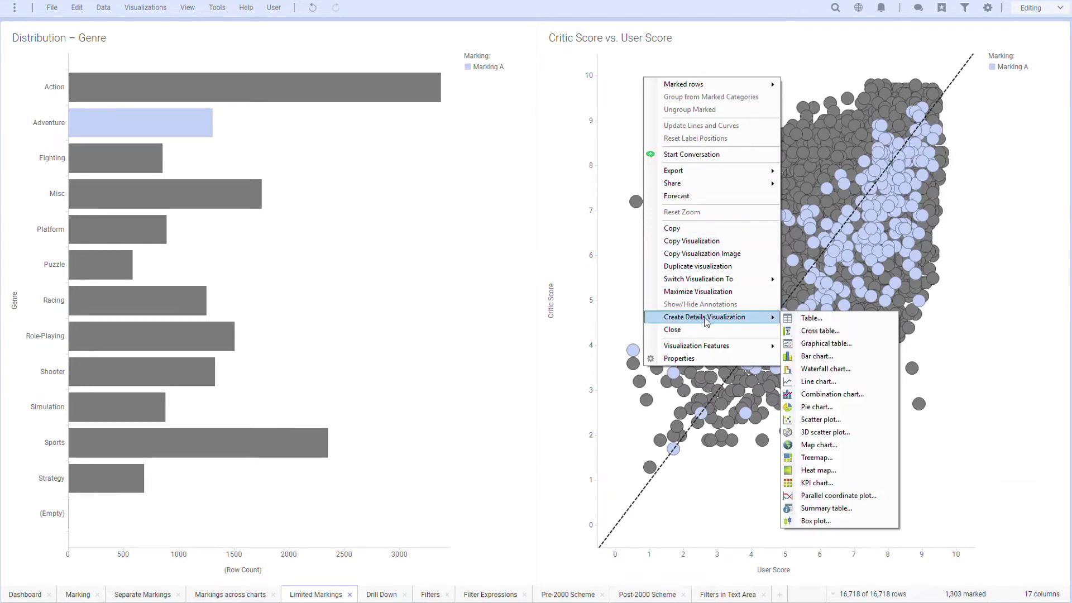
{"action": "left_click", "coordinate": [798, 416]}
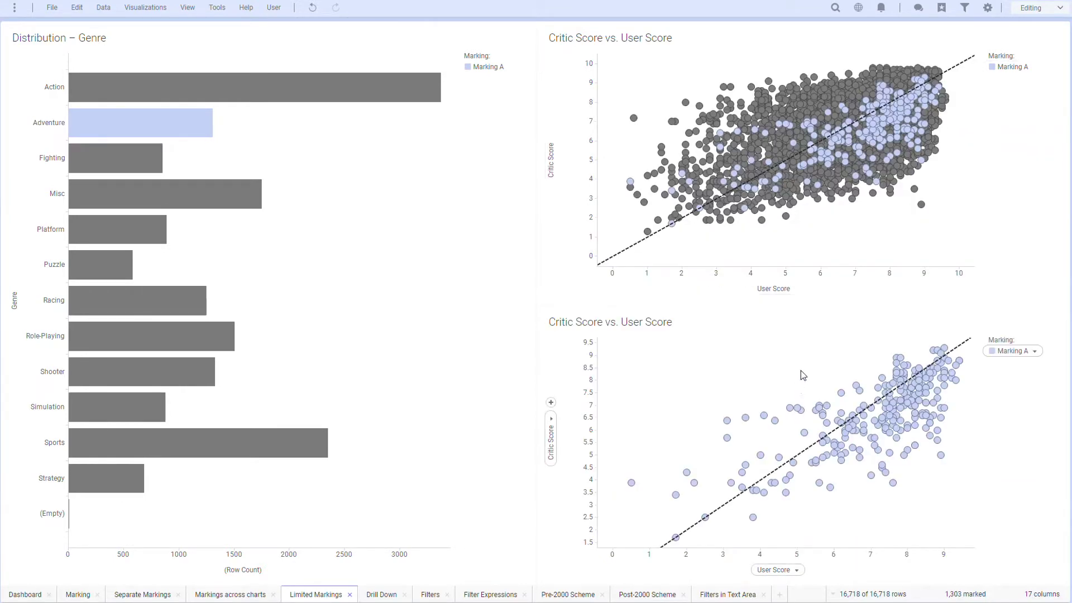
Clear the marking and set the details scatter plot to show the message "Select Data" on an empty background when nothing is marked
{"action": "left_click", "coordinate": [1020, 317]}
{"action": "left_click_drag", "start_coordinate": [597, 148], "coordinate": [402, 245]}
{"action": "left_click", "coordinate": [198, 266]}
{"action": "left_click", "coordinate": [409, 206]}
{"action": "left_click", "coordinate": [394, 434]}
{"action": "left_click", "coordinate": [396, 453]}
{"action": "left_click", "coordinate": [398, 435]}
{"action": "left_click", "coordinate": [394, 460]}
{"action": "type", "text": "Select Data"}
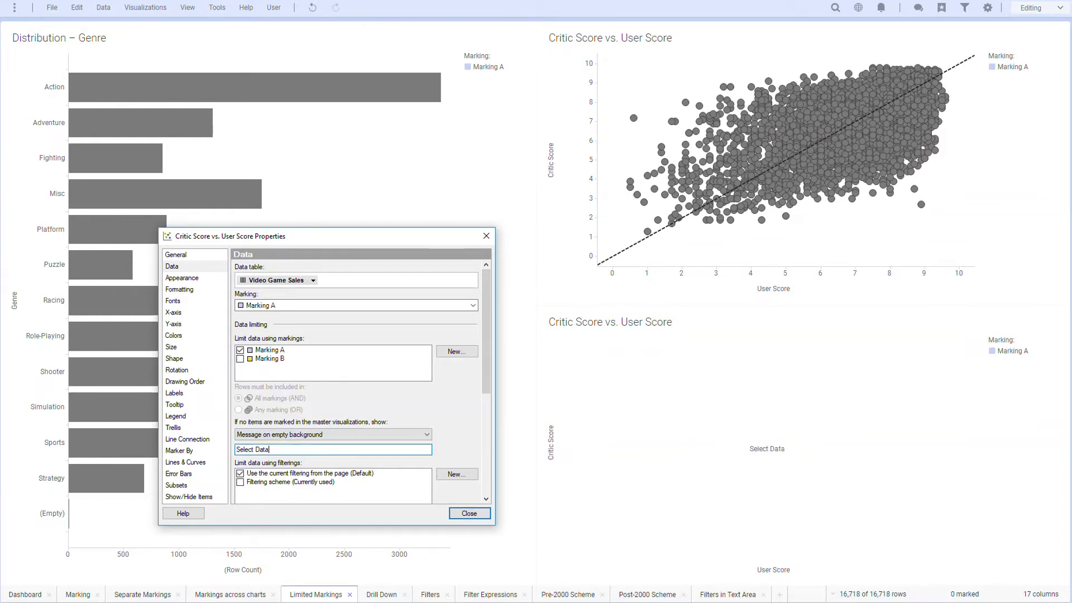
Set the details scatter plot to show all data when nothing is marked, and mark a rectangle of its points
{"action": "left_click", "coordinate": [248, 434]}
{"action": "left_click", "coordinate": [250, 444]}
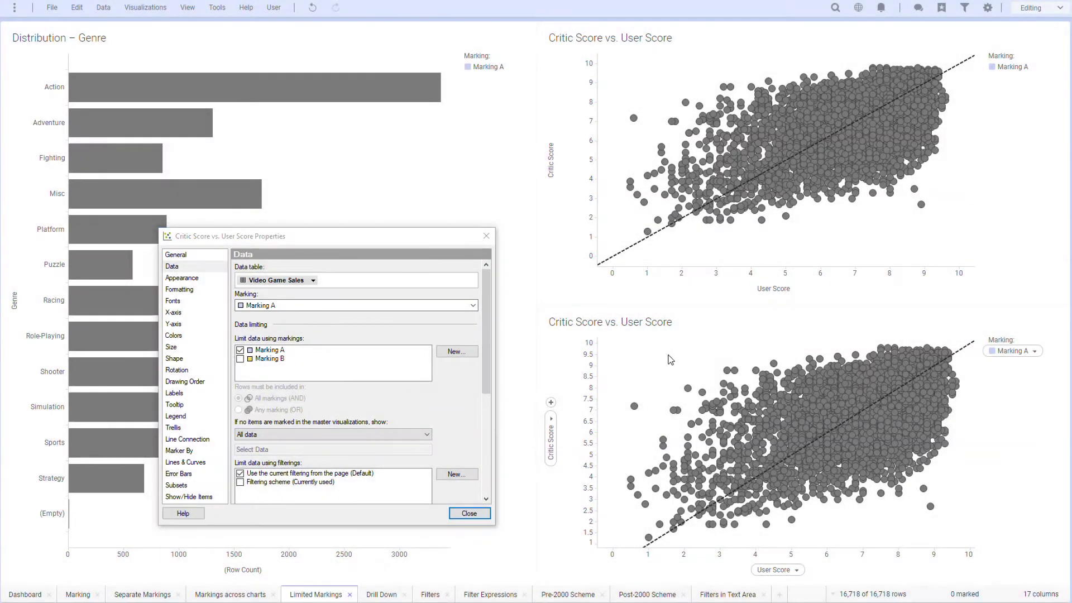
{"action": "left_click_drag", "start_coordinate": [668, 355], "coordinate": [835, 481]}
Assign Marking B to the details scatter plot and mark its points with critic scores above 5 and user scores up to about 5
{"action": "left_click", "coordinate": [419, 312]}
{"action": "left_click", "coordinate": [416, 334]}
{"action": "left_click_drag", "start_coordinate": [593, 340], "coordinate": [795, 459]}
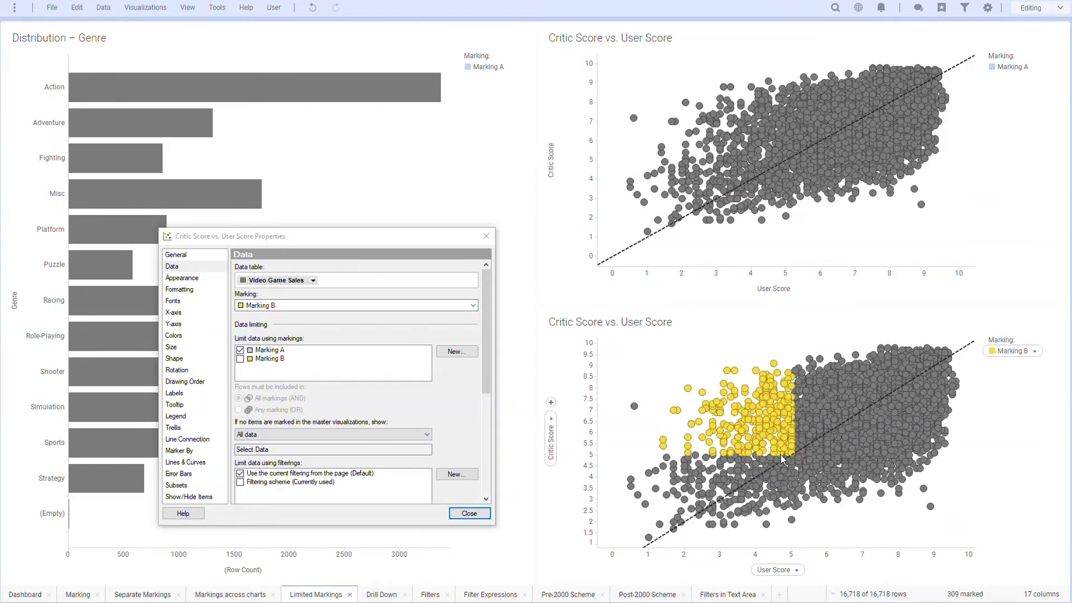
{"action": "left_click", "coordinate": [474, 513]}
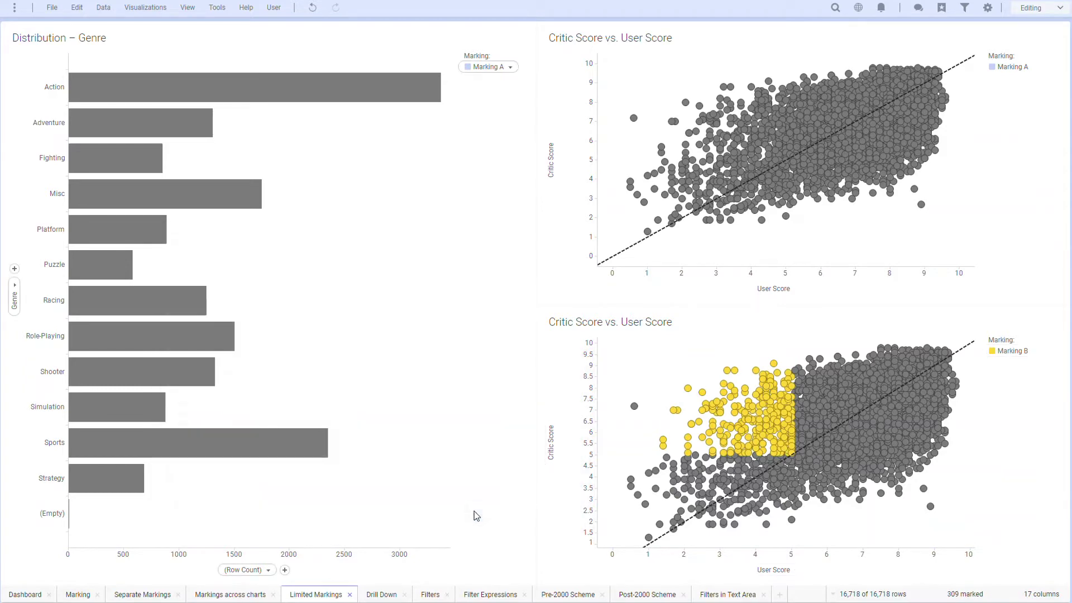
Filter the page to games released from 2000 with a critic score of at least 5.00
{"action": "left_click", "coordinate": [964, 12]}
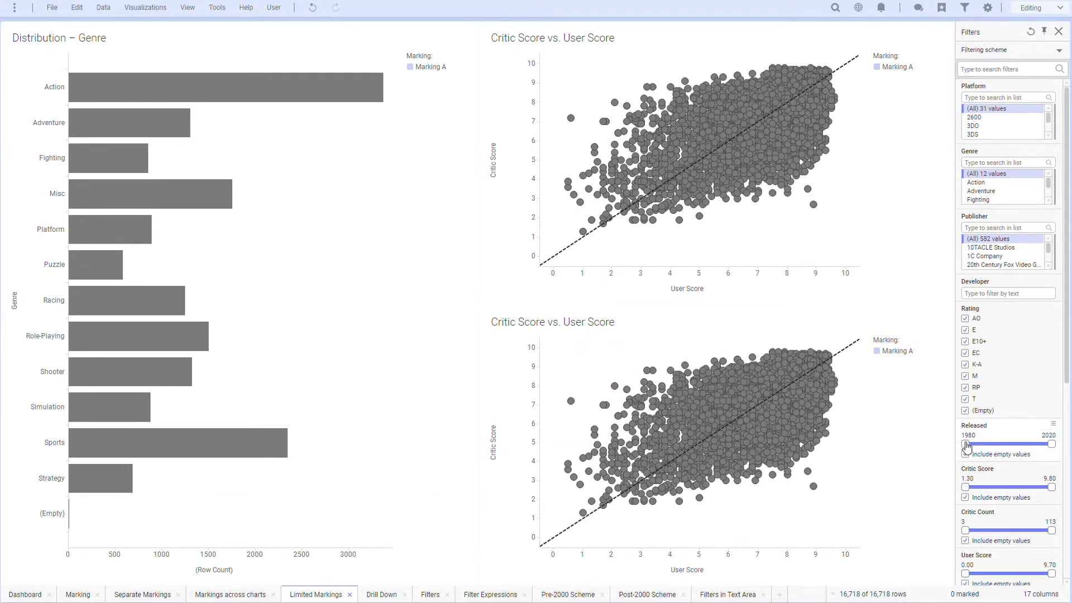
{"action": "left_click_drag", "start_coordinate": [966, 444], "coordinate": [1004, 444]}
{"action": "left_click_drag", "start_coordinate": [969, 491], "coordinate": [998, 494]}
{"action": "left_click_drag", "start_coordinate": [999, 492], "coordinate": [1001, 493]}
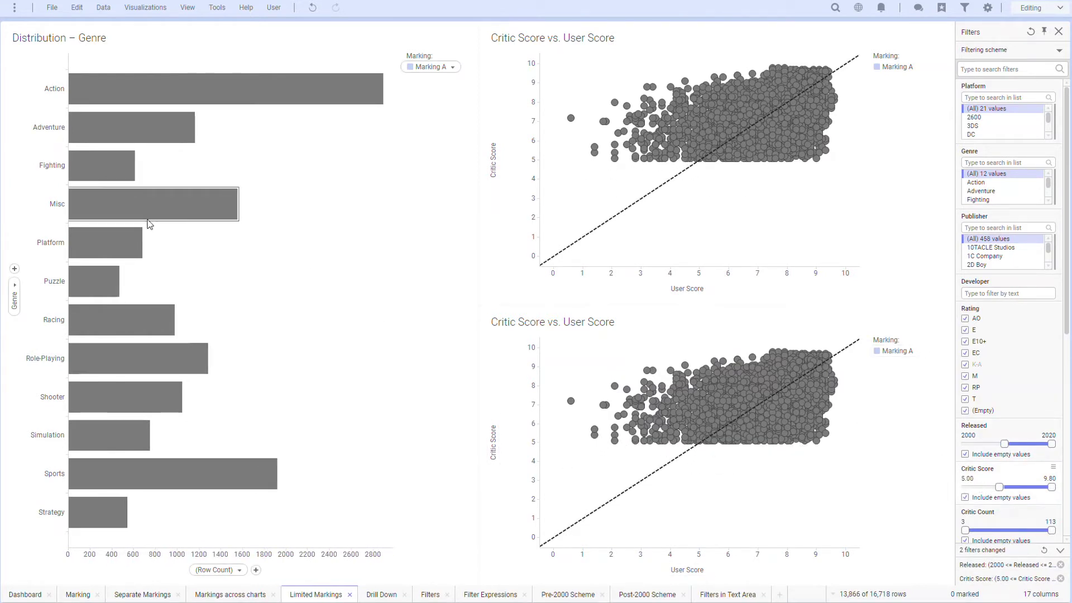
Mark the Platform, Role-Playing and Shooter bars in turn, and clear the marking
{"action": "left_click", "coordinate": [117, 244]}
{"action": "left_click", "coordinate": [115, 369]}
{"action": "left_click", "coordinate": [114, 390]}
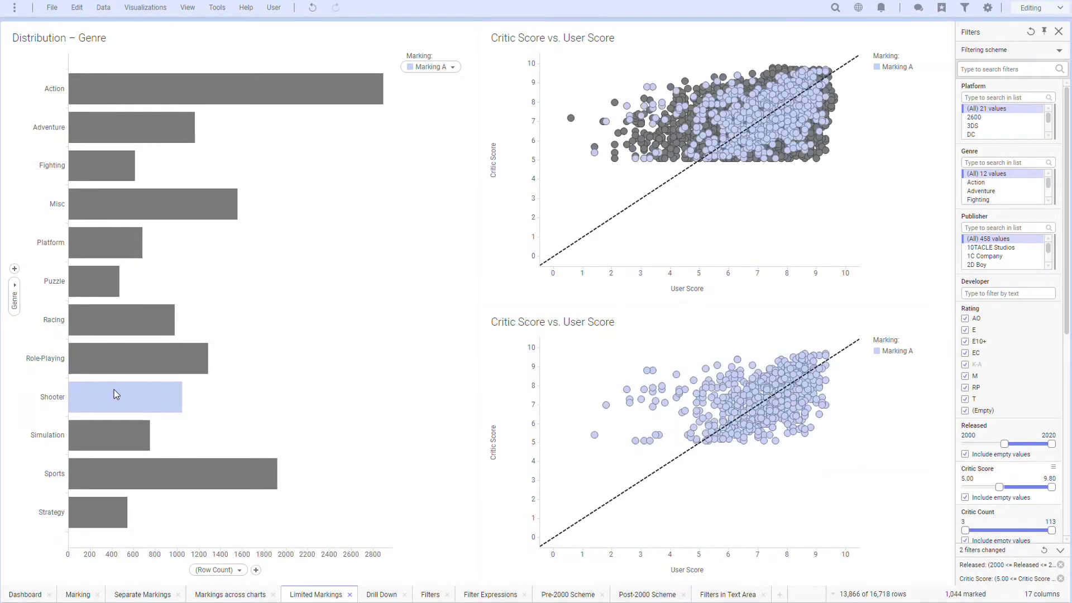
{"action": "left_click", "coordinate": [285, 350]}
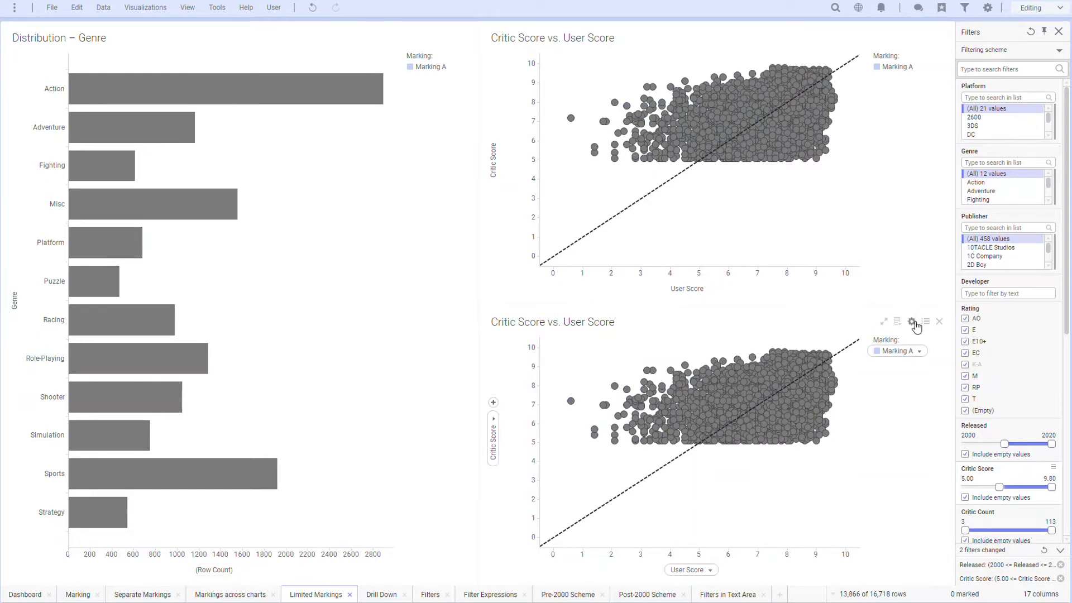
Stop limiting the details scatter plot's data by the current filtering from the page
{"action": "left_click", "coordinate": [918, 322]}
{"action": "left_click_drag", "start_coordinate": [452, 162], "coordinate": [422, 167]}
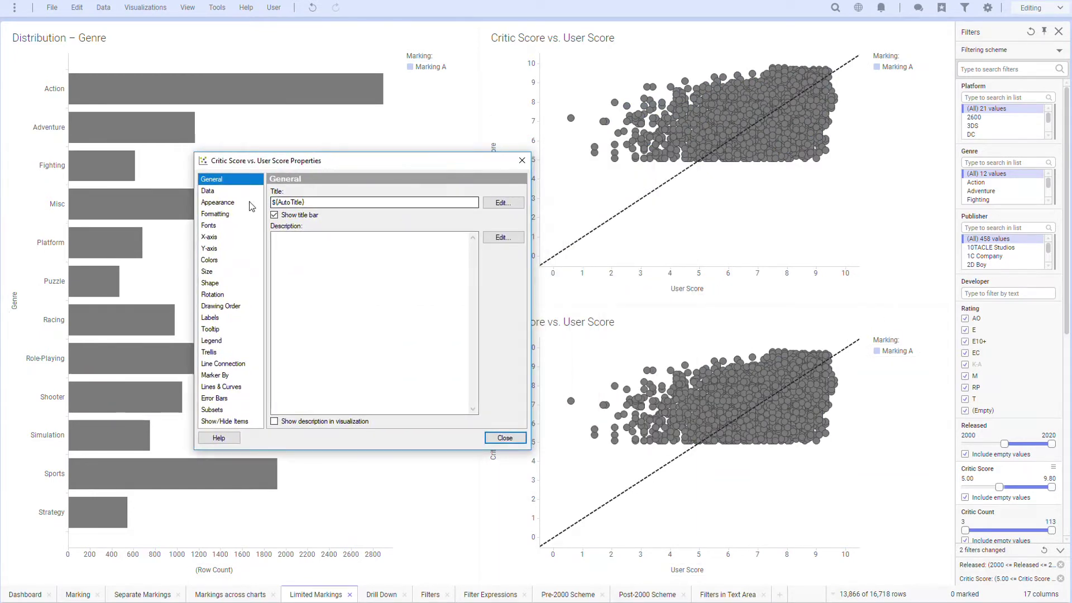
{"action": "left_click", "coordinate": [218, 195]}
{"action": "scroll", "coordinate": [343, 303], "scroll_direction": "down", "scroll_amount": 3}
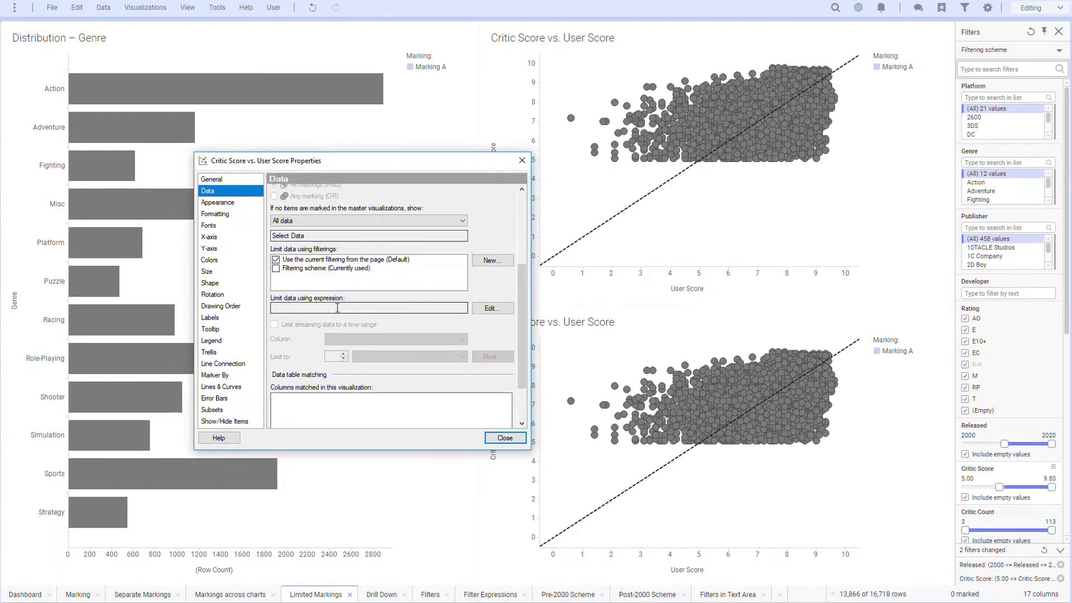
{"action": "left_click", "coordinate": [276, 260]}
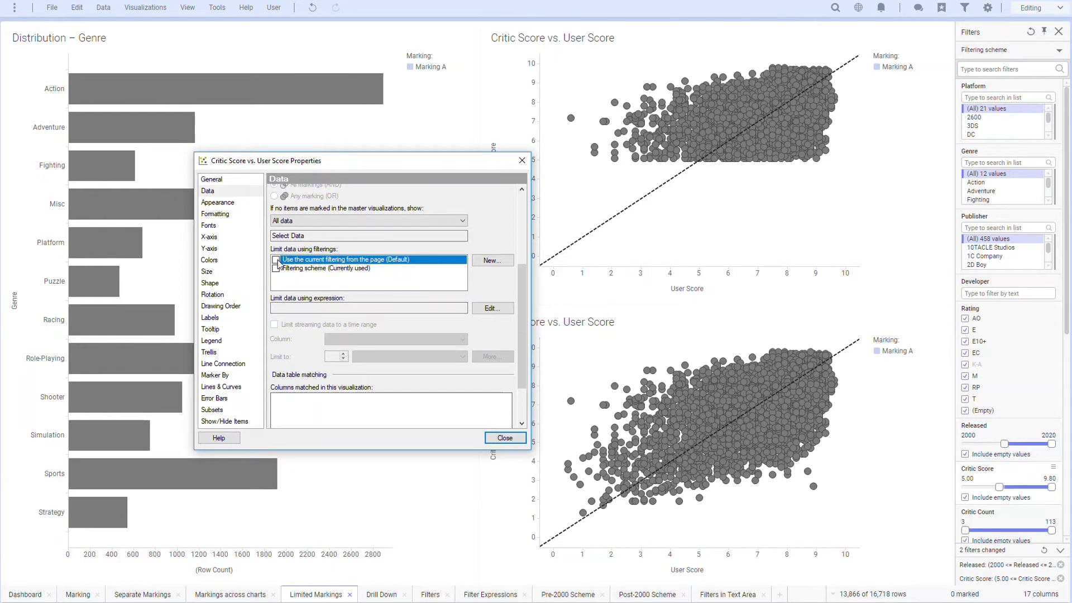
Limit the details scatter plot's data with the expression [Rating]="E" and [User Score]>5
{"action": "left_click", "coordinate": [491, 309]}
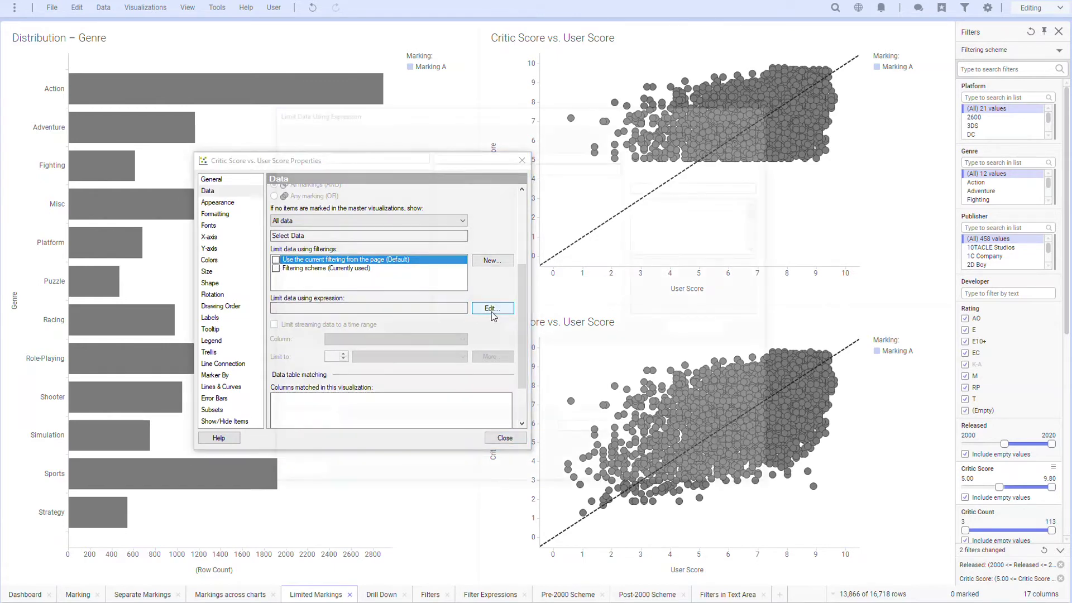
{"action": "left_click", "coordinate": [341, 316]}
{"action": "left_click", "coordinate": [346, 330]}
{"action": "type", "text": "=\"E\" and"}
{"action": "left_click", "coordinate": [316, 287]}
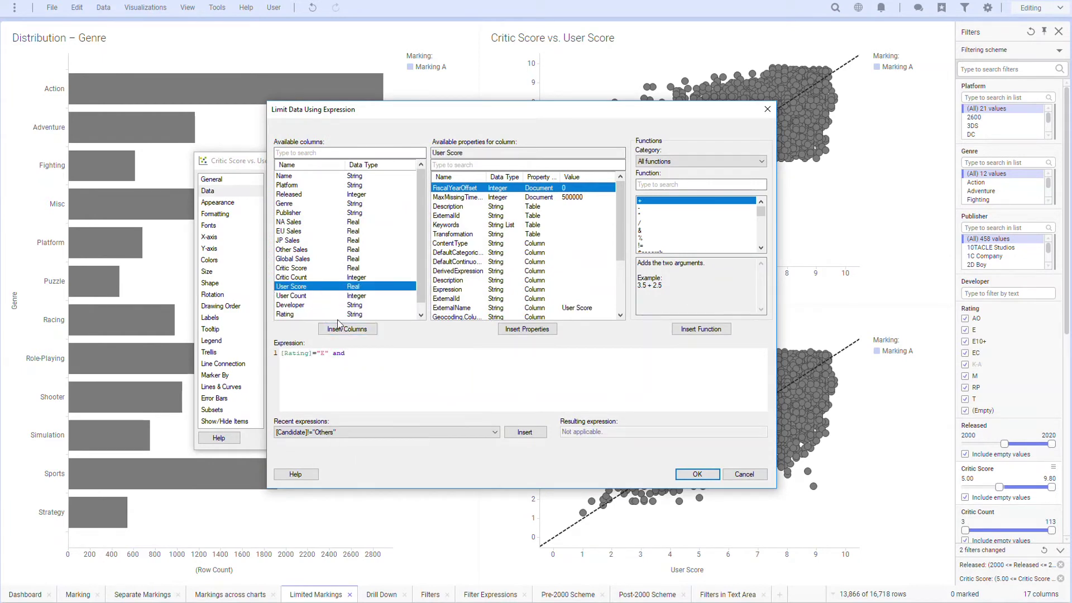
{"action": "left_click", "coordinate": [342, 330]}
{"action": "type", "text": ">5"}
{"action": "left_click", "coordinate": [697, 474]}
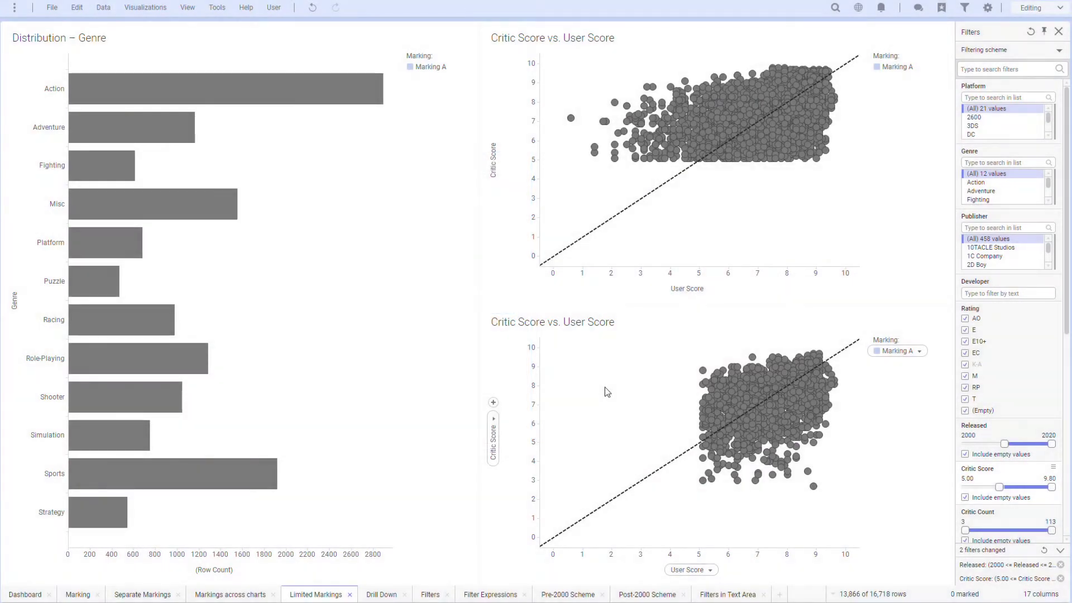
Create two filtering schemes in the document properties, named "Pre-2000 Releases" and "Post-2000 Releases"
{"action": "left_click", "coordinate": [50, 13]}
{"action": "left_click", "coordinate": [71, 174]}
{"action": "left_click", "coordinate": [461, 159]}
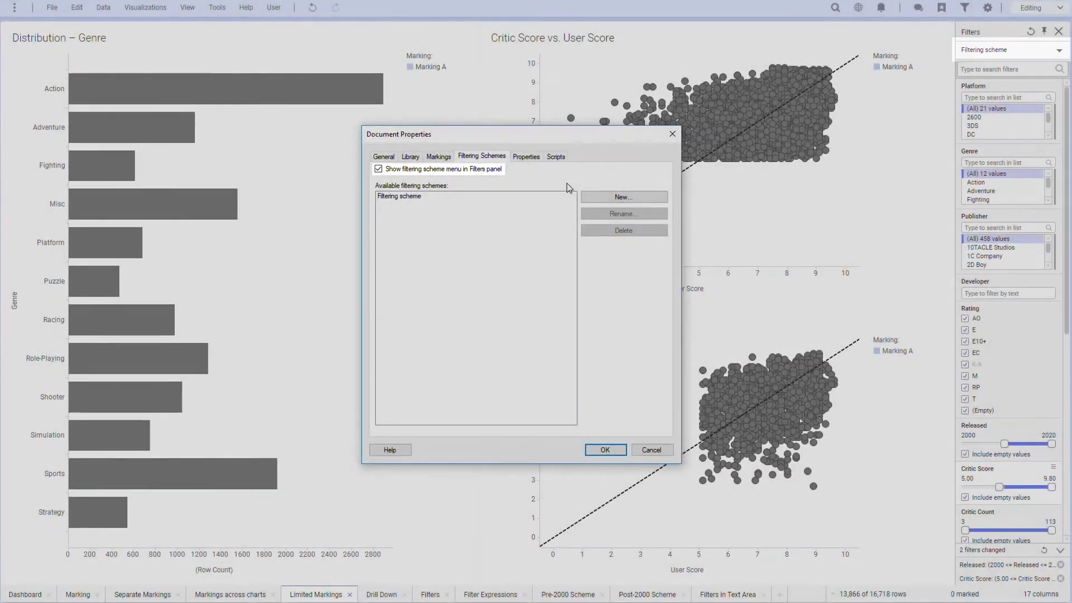
{"action": "left_click", "coordinate": [593, 198]}
{"action": "type", "text": "Pre-2000 Releases"}
{"action": "key", "text": "Return"}
{"action": "left_click", "coordinate": [593, 199]}
{"action": "type", "text": "Post-2000 Releases"}
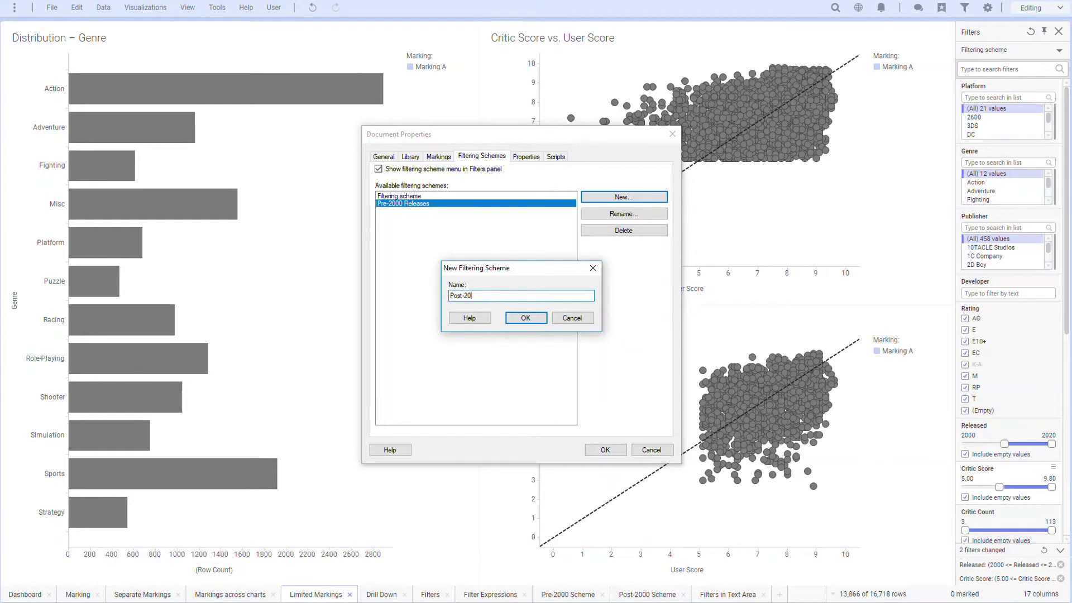
{"action": "key", "text": "Return"}
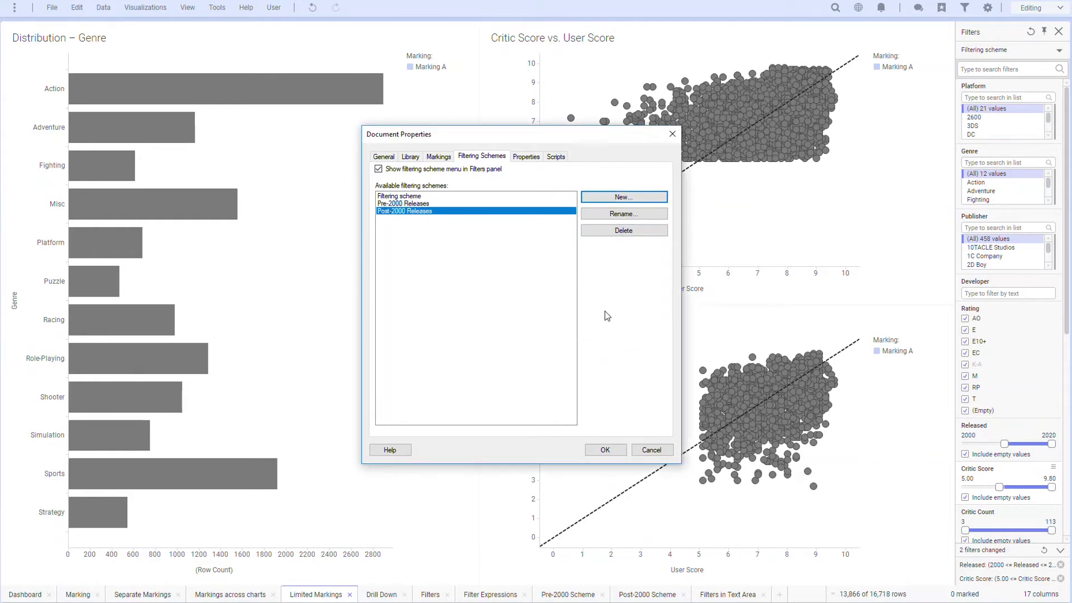
{"action": "left_click", "coordinate": [606, 450]}
Apply the Pre-2000 Releases filtering scheme to the Pre-2000 Scheme page and set its Released filter's maximum to 2000
{"action": "left_click", "coordinate": [571, 595]}
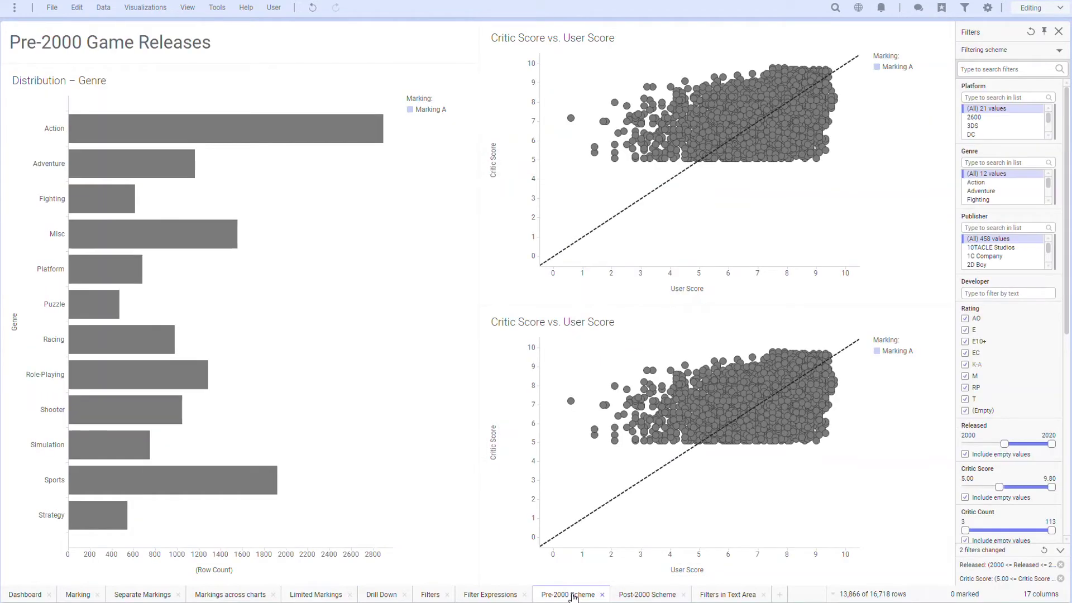
{"action": "left_click", "coordinate": [1058, 50]}
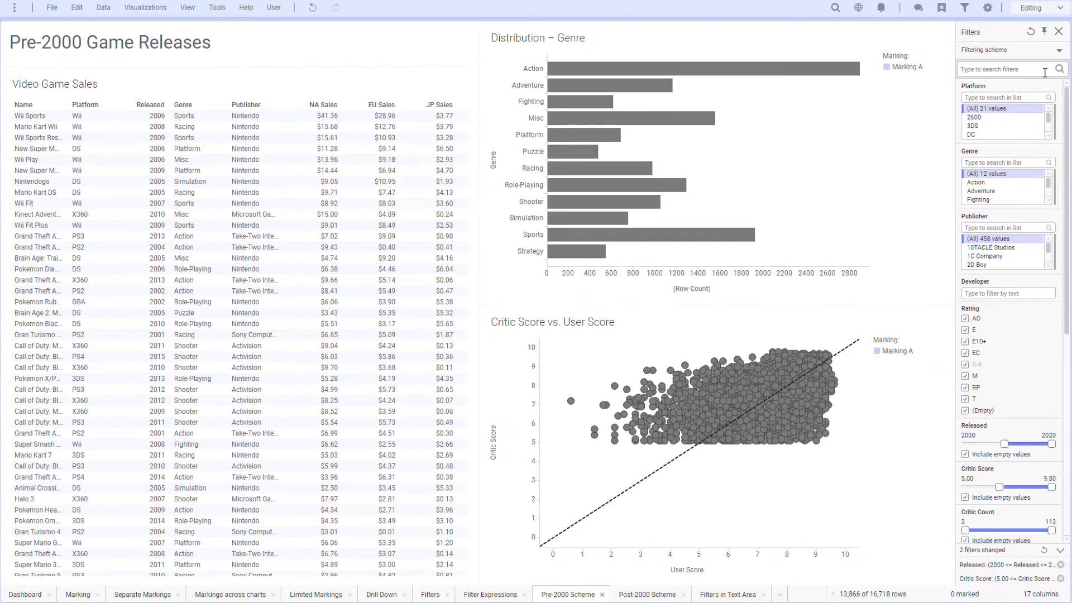
{"action": "left_click_drag", "start_coordinate": [1051, 522], "coordinate": [1011, 523]}
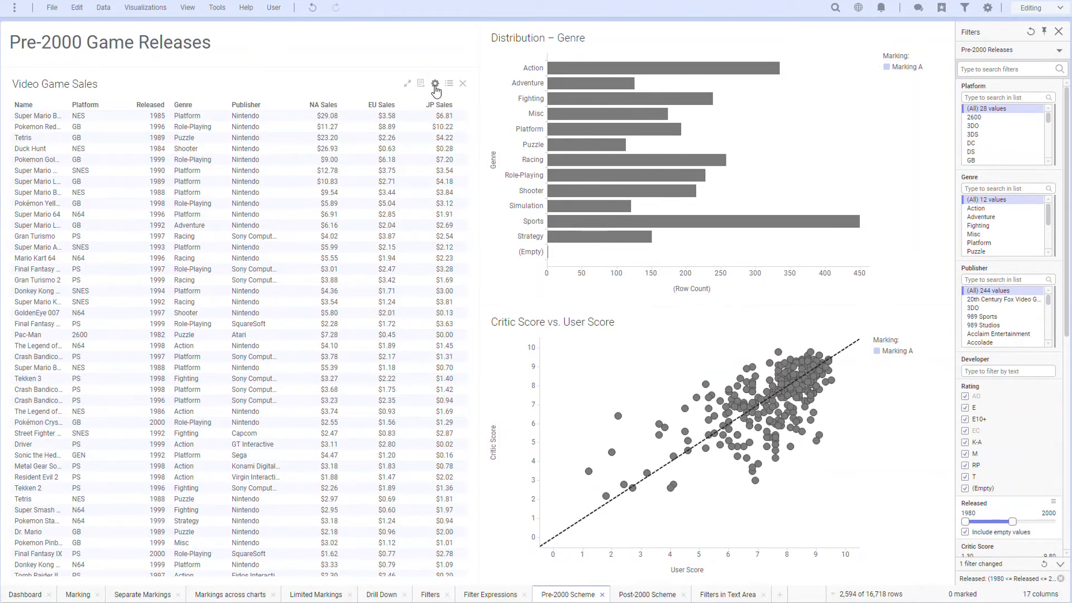
Limit the Video Game Sales table to the Pre-2000 Releases filtering scheme instead of the page's current filtering
{"action": "left_click", "coordinate": [430, 83]}
{"action": "left_click", "coordinate": [367, 203]}
{"action": "left_click", "coordinate": [435, 311]}
{"action": "left_click", "coordinate": [435, 293]}
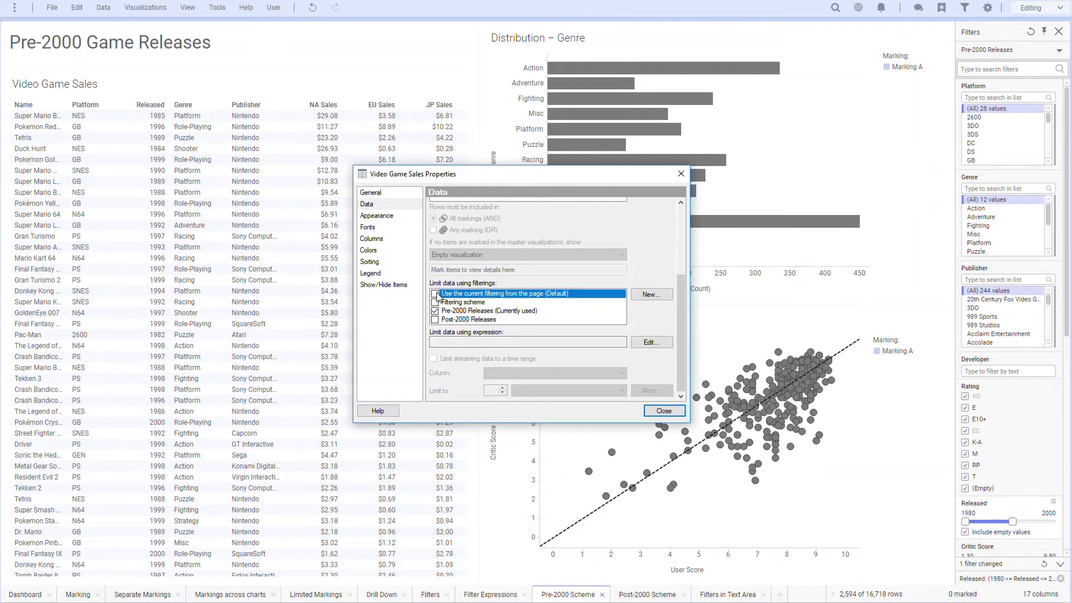
{"action": "left_click", "coordinate": [663, 411]}
Limit the Distribution – Genre bar chart to the Pre-2000 Releases filtering scheme instead of the page's current filtering
{"action": "left_click", "coordinate": [909, 37]}
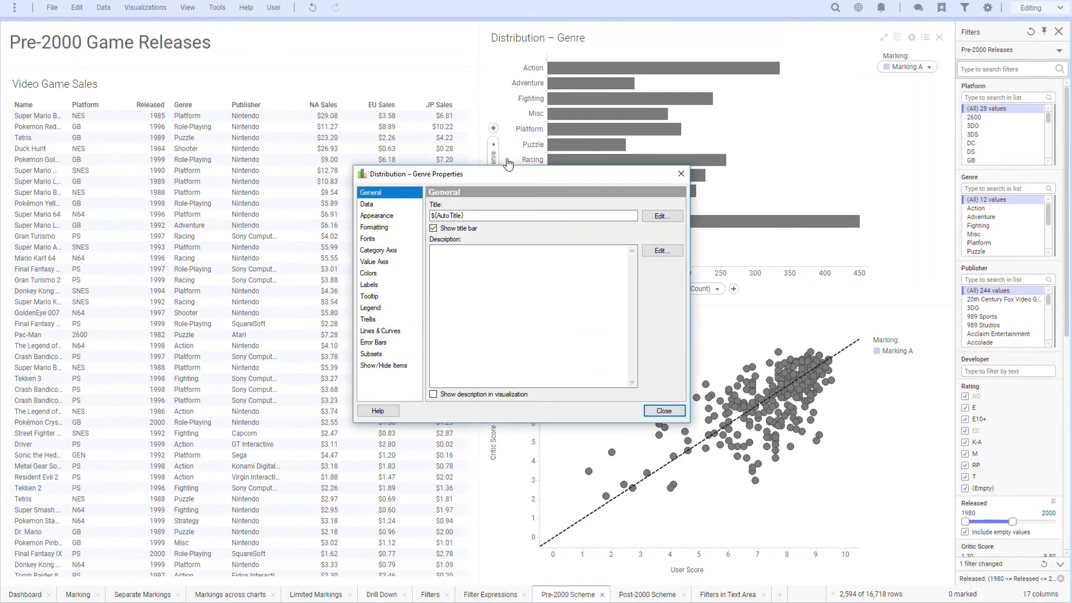
{"action": "left_click", "coordinate": [366, 204]}
{"action": "scroll", "coordinate": [454, 286], "scroll_direction": "down", "scroll_amount": 3}
{"action": "left_click", "coordinate": [435, 290]}
{"action": "left_click", "coordinate": [435, 272]}
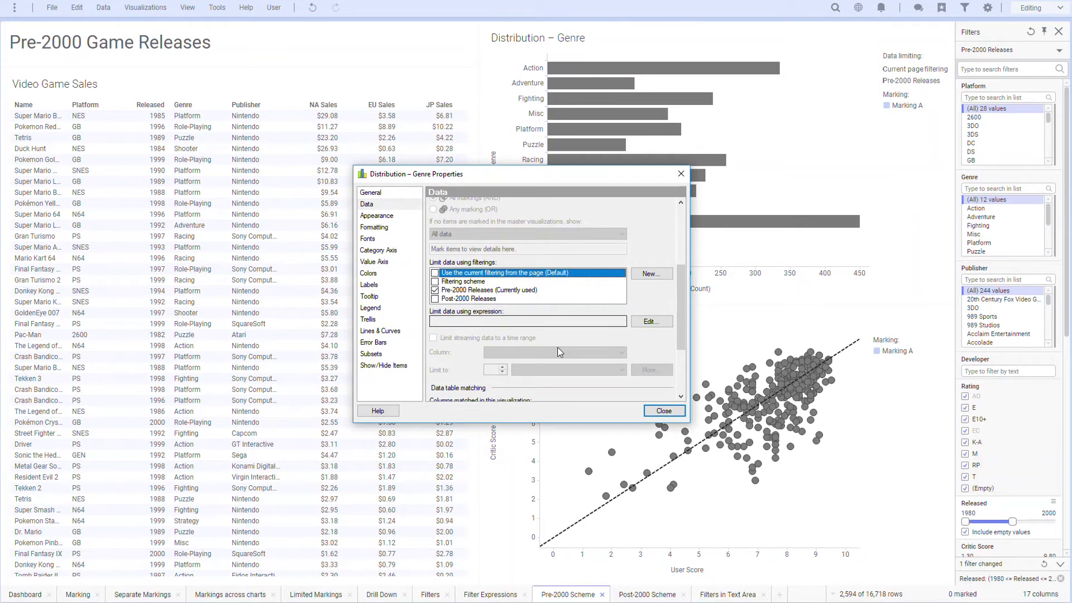
{"action": "left_click", "coordinate": [663, 411]}
Limit the Critic Score vs. User Score scatter plot to the Pre-2000 Releases filtering scheme instead of the page's current filtering
{"action": "left_click", "coordinate": [909, 322]}
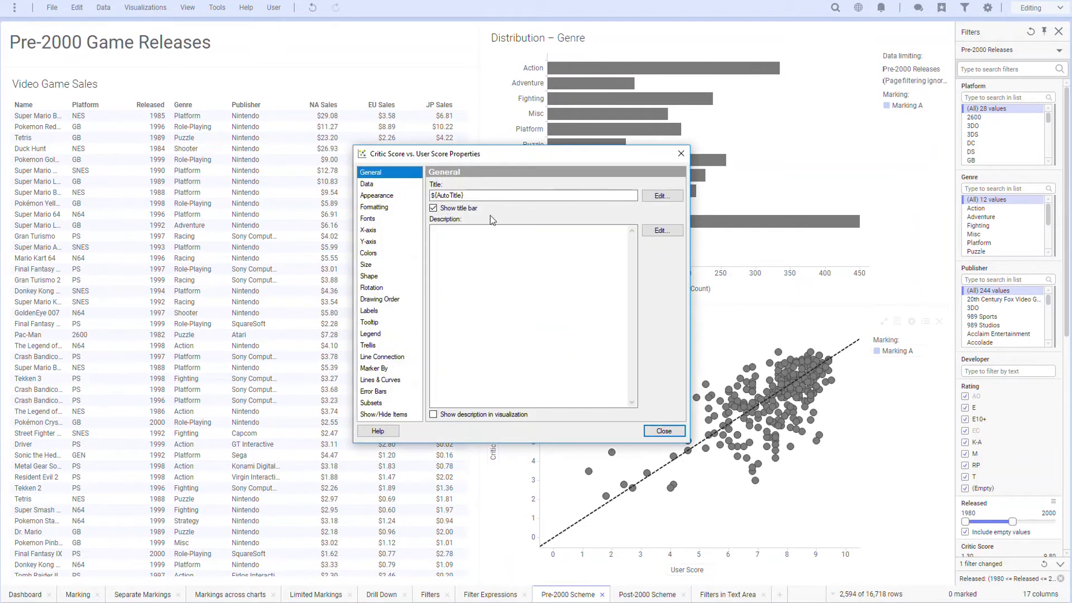
{"action": "left_click", "coordinate": [389, 183]}
{"action": "scroll", "coordinate": [473, 321], "scroll_direction": "down", "scroll_amount": 2}
{"action": "left_click", "coordinate": [435, 339]}
{"action": "left_click", "coordinate": [435, 321]}
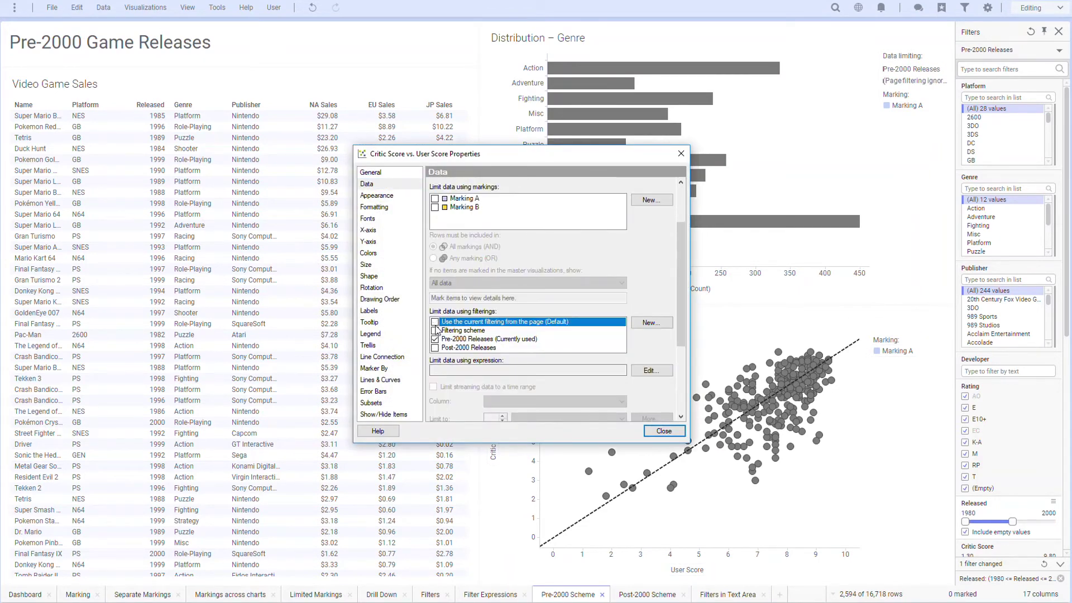
{"action": "left_click", "coordinate": [659, 431]}
Compare the visualizations on the Pre-2000 Scheme and Post-2000 Scheme pages, ending on the Post-2000 Scheme page
{"action": "left_click", "coordinate": [635, 595]}
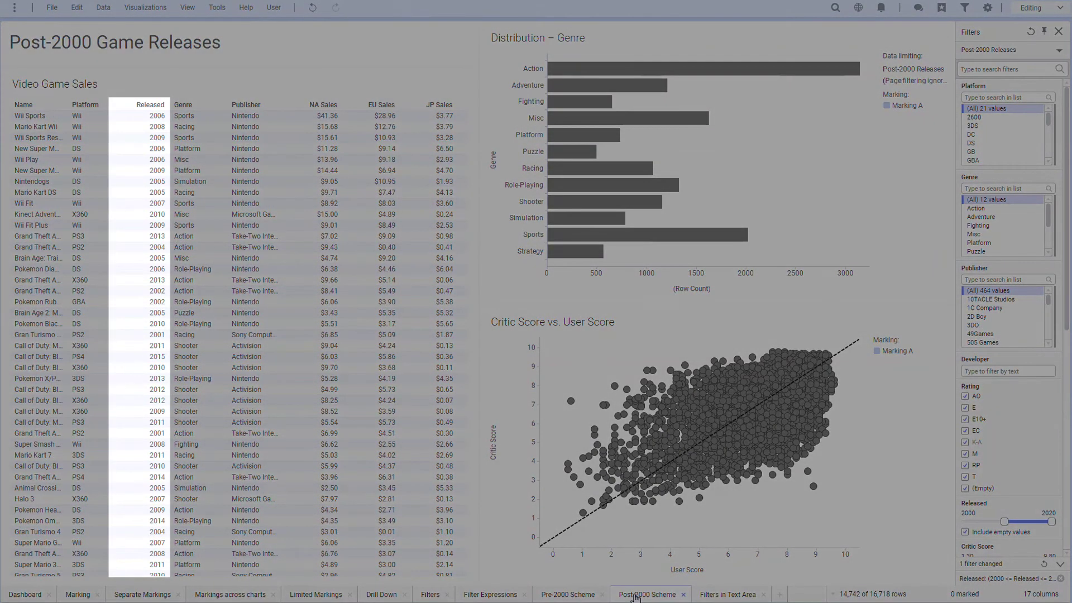
{"action": "left_click", "coordinate": [569, 595]}
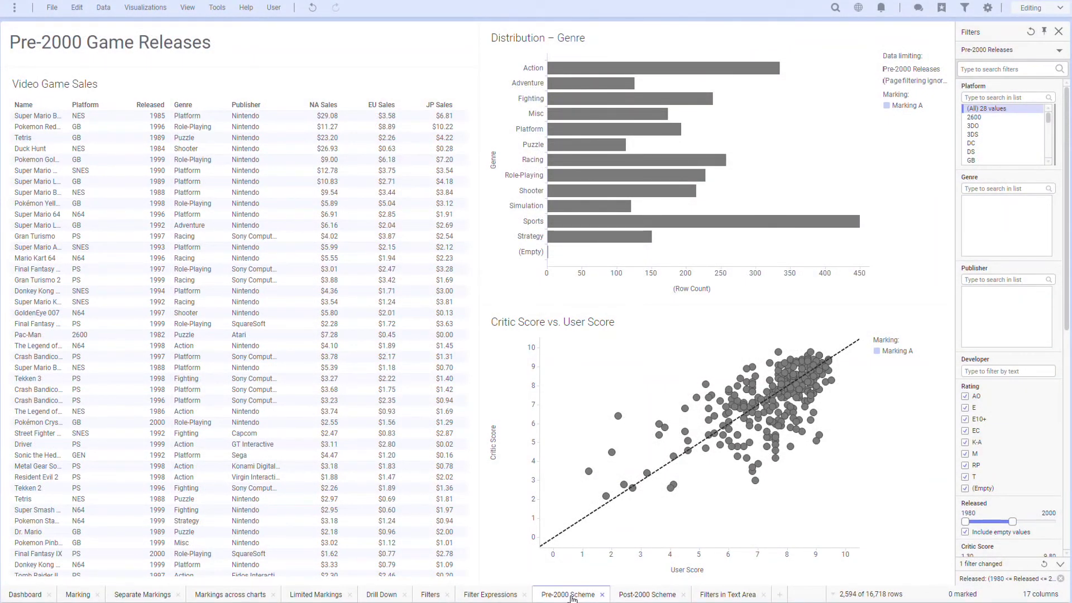
{"action": "left_click", "coordinate": [635, 595]}
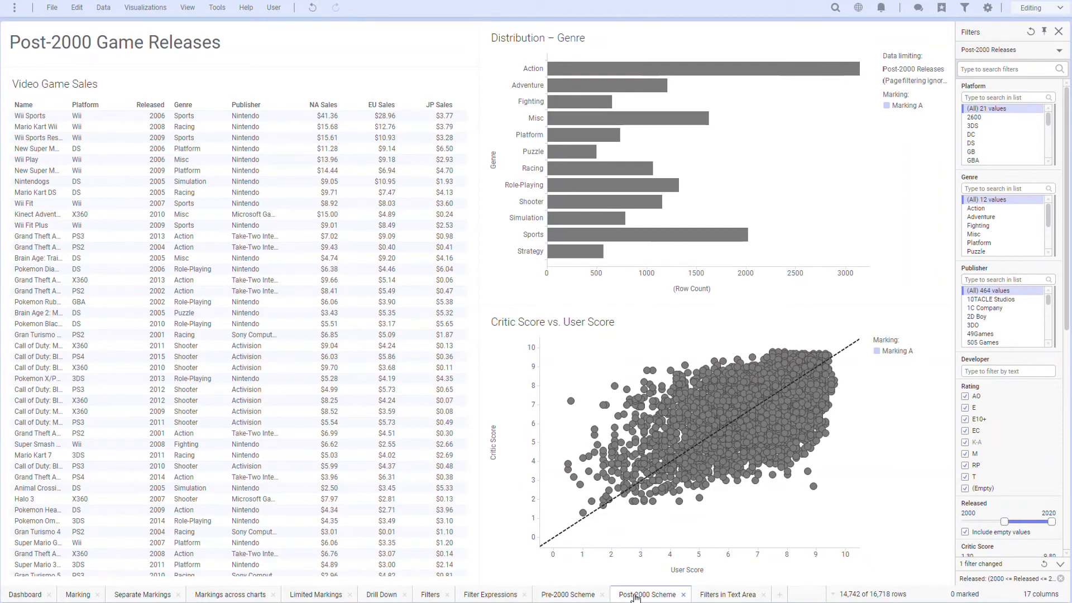
{"action": "left_click", "coordinate": [568, 595]}
{"action": "left_click", "coordinate": [635, 595]}
{"action": "left_click", "coordinate": [569, 595]}
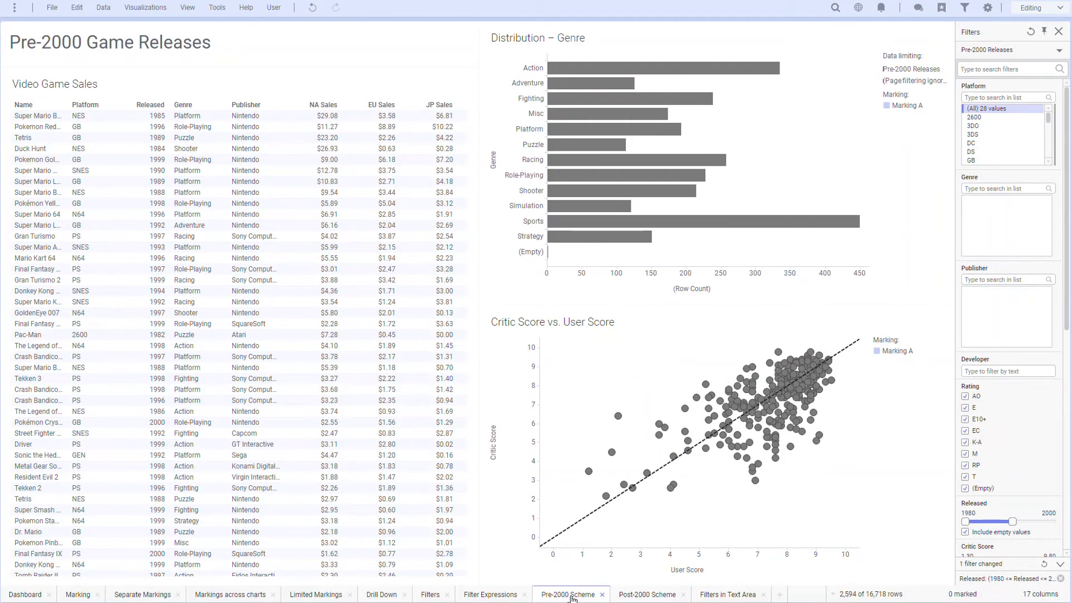
{"action": "left_click", "coordinate": [635, 595]}
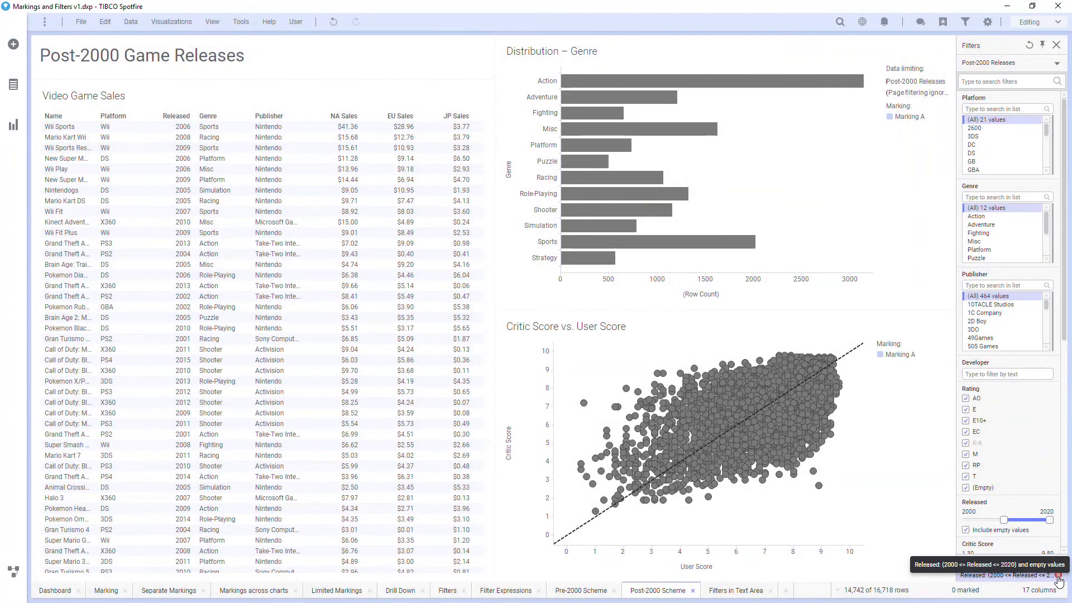
Reset the Released filter of the Post-2000 Releases scheme, search the filters for "released", and clear the search
{"action": "left_click", "coordinate": [1060, 579]}
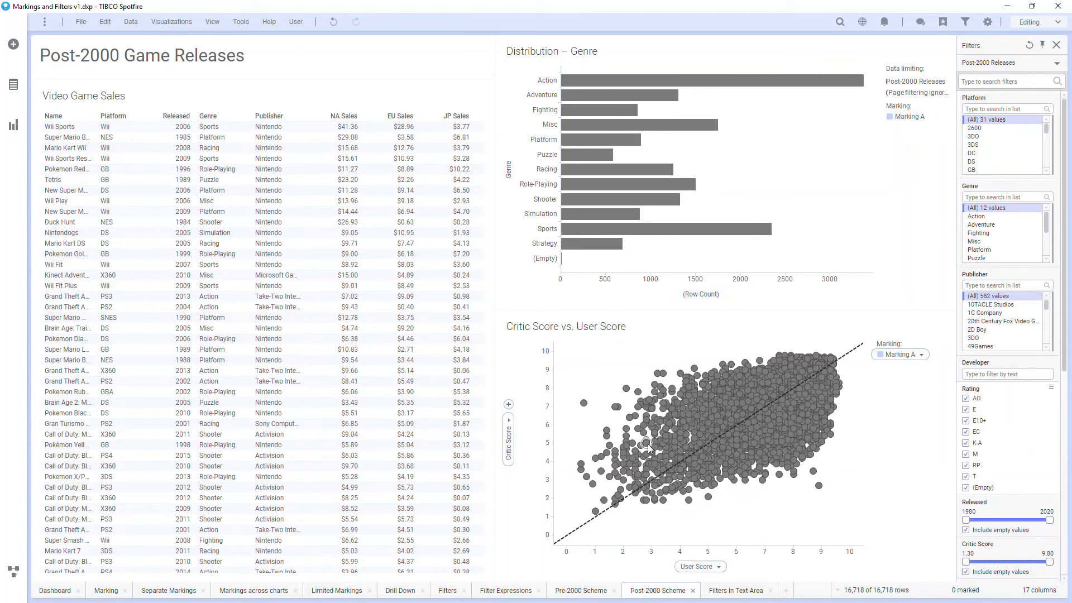
{"action": "left_click", "coordinate": [985, 82]}
{"action": "type", "text": "released"}
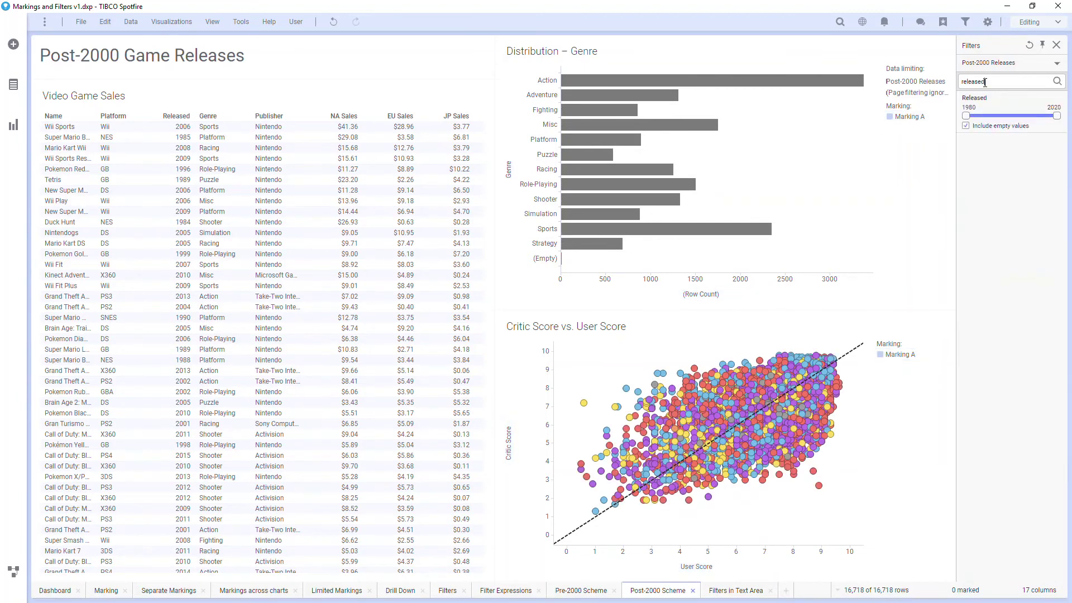
{"action": "key", "text": "ctrl+a"}
{"action": "key", "text": "BackSpace"}
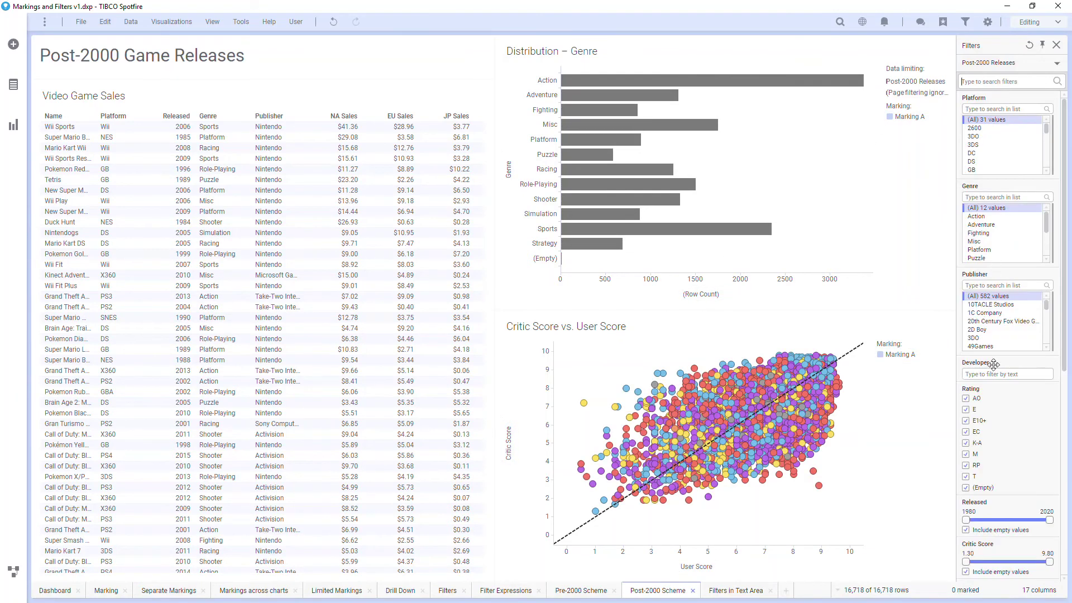
Change the Rating filter's type to a list box filter
{"action": "right_click", "coordinate": [995, 399]}
{"action": "mouse_move", "coordinate": [988, 392]}
{"action": "left_click", "coordinate": [900, 454]}
Try moving the Critic Score filter up two places in the filter organization, and discard the changes
{"action": "right_click", "coordinate": [950, 414]}
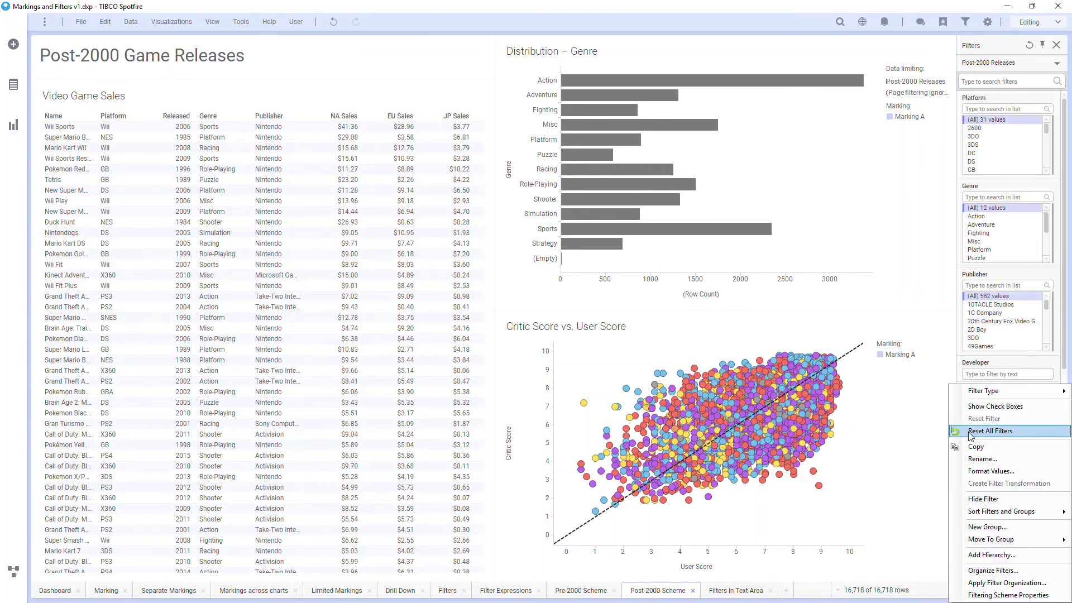
{"action": "left_click", "coordinate": [979, 569]}
{"action": "left_click", "coordinate": [424, 279]}
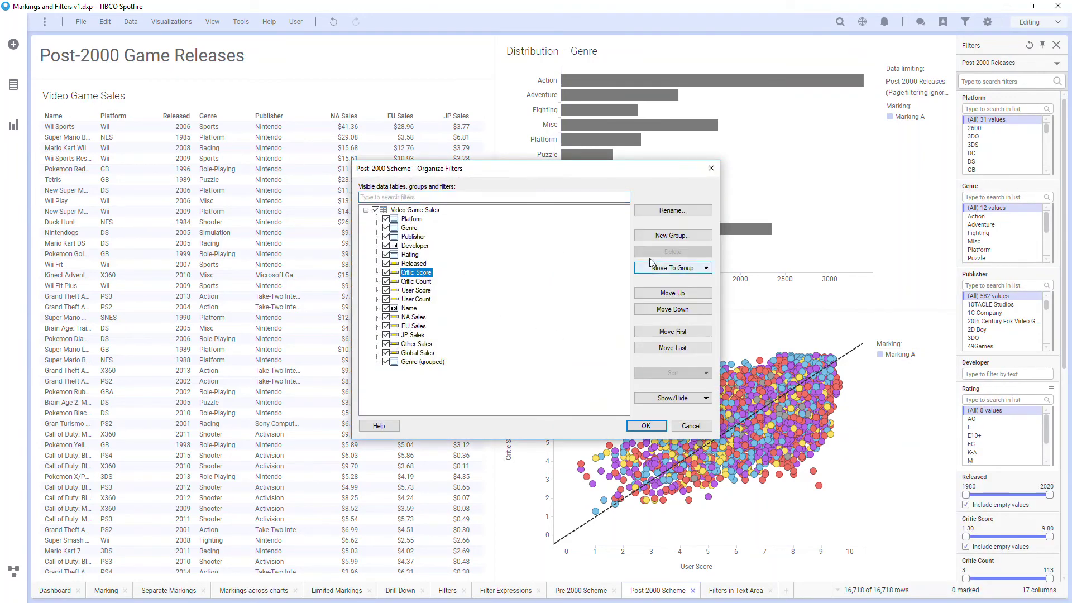
{"action": "left_click", "coordinate": [673, 235]}
{"action": "left_click", "coordinate": [601, 320]}
{"action": "left_click", "coordinate": [648, 293]}
{"action": "left_click", "coordinate": [647, 293]}
{"action": "left_click", "coordinate": [690, 425]}
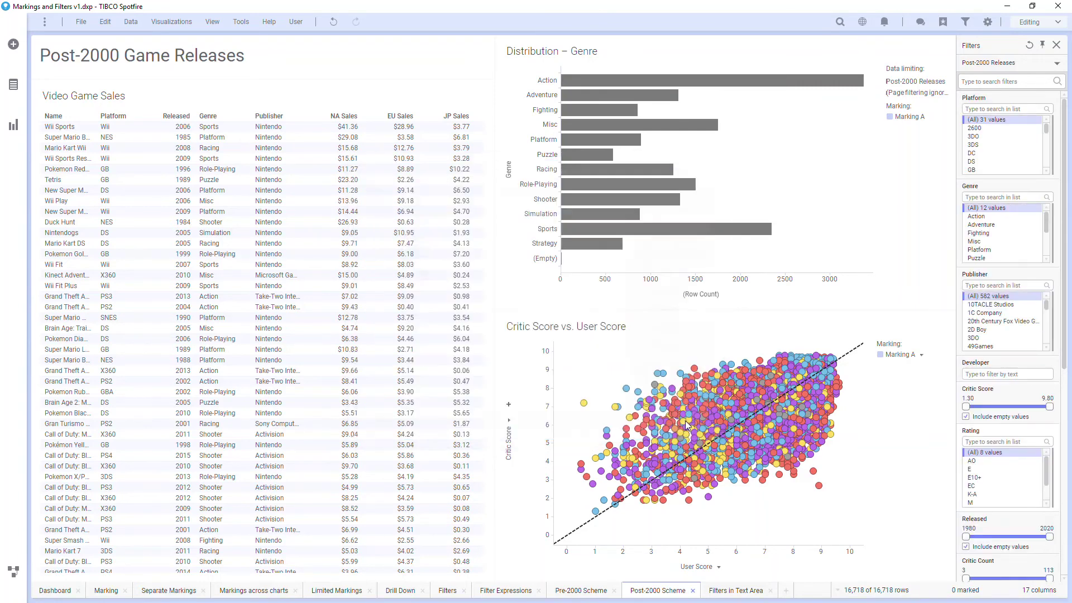
Add a text area beside the Post-2000 Game Releases title and insert the Post-2000 Releases scheme's Released filter into it
{"action": "left_click", "coordinate": [13, 125]}
{"action": "left_click", "coordinate": [82, 204]}
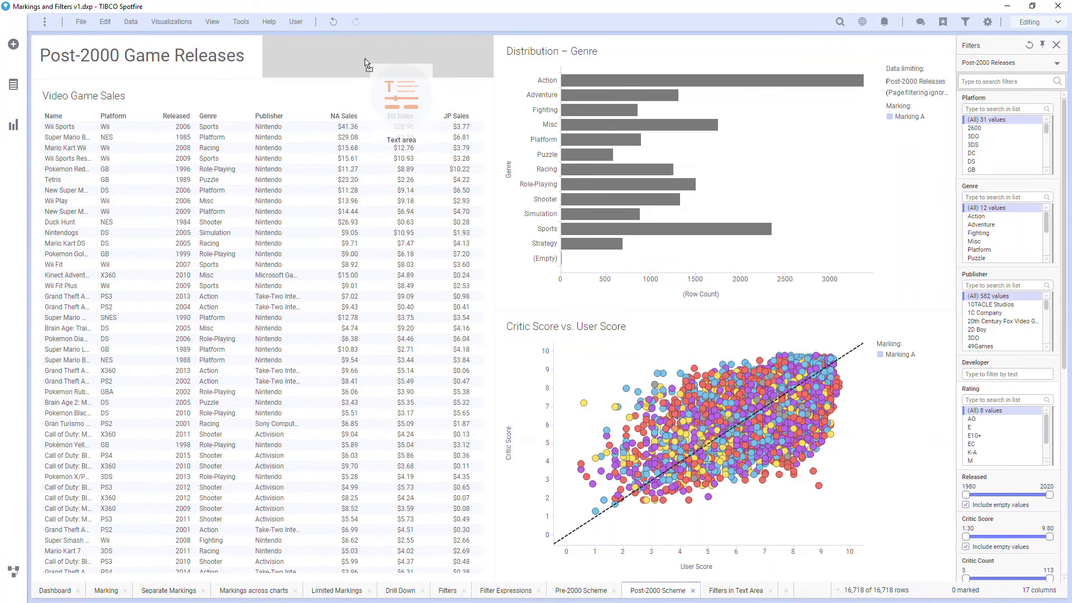
{"action": "right_click", "coordinate": [363, 103]}
{"action": "left_click", "coordinate": [370, 108]}
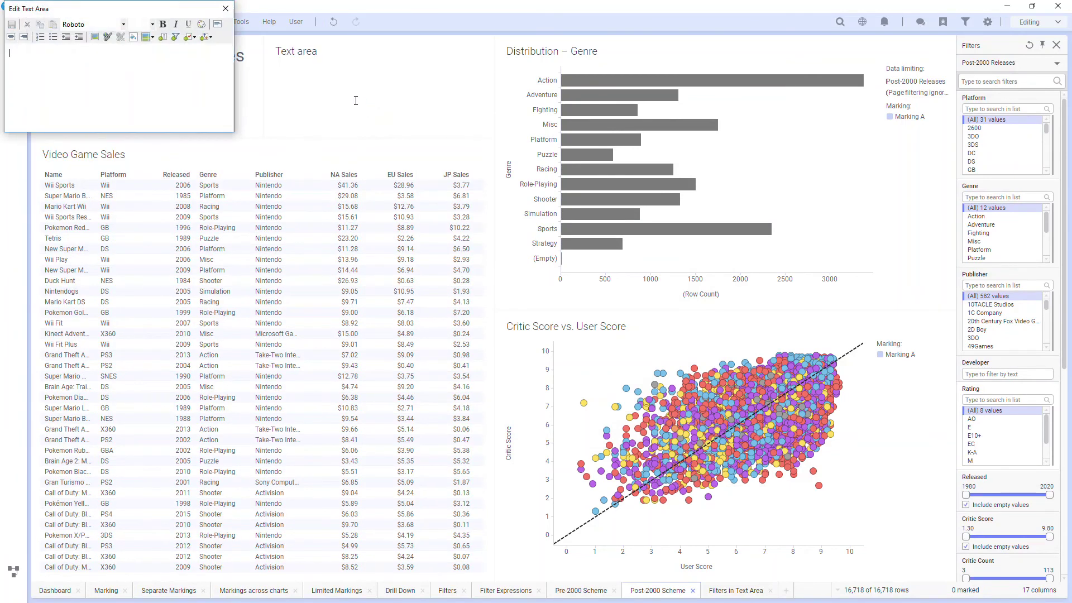
{"action": "left_click", "coordinate": [195, 38]}
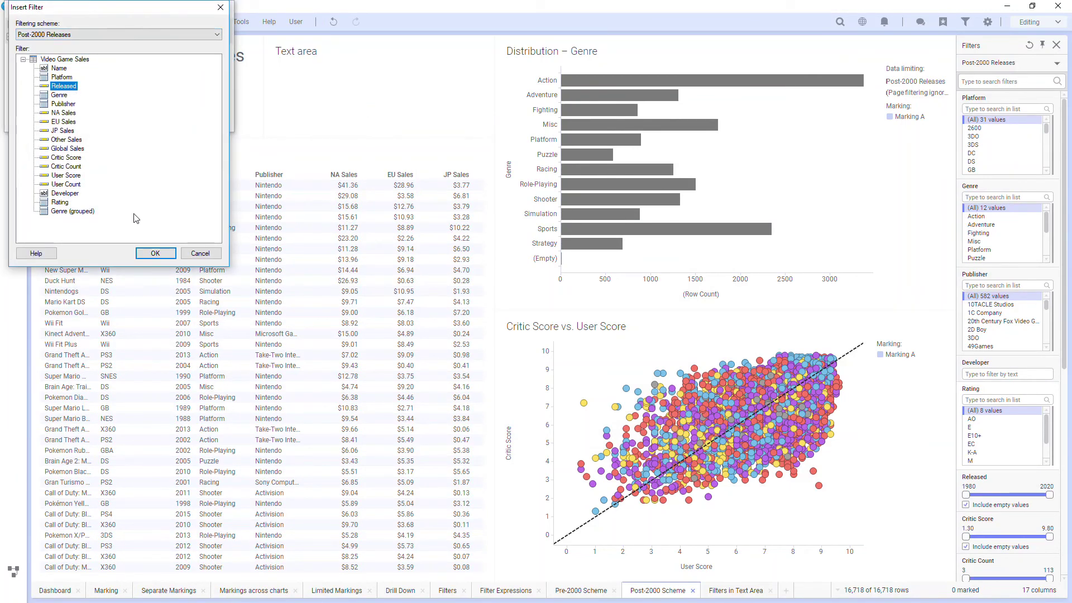
{"action": "left_click", "coordinate": [150, 256]}
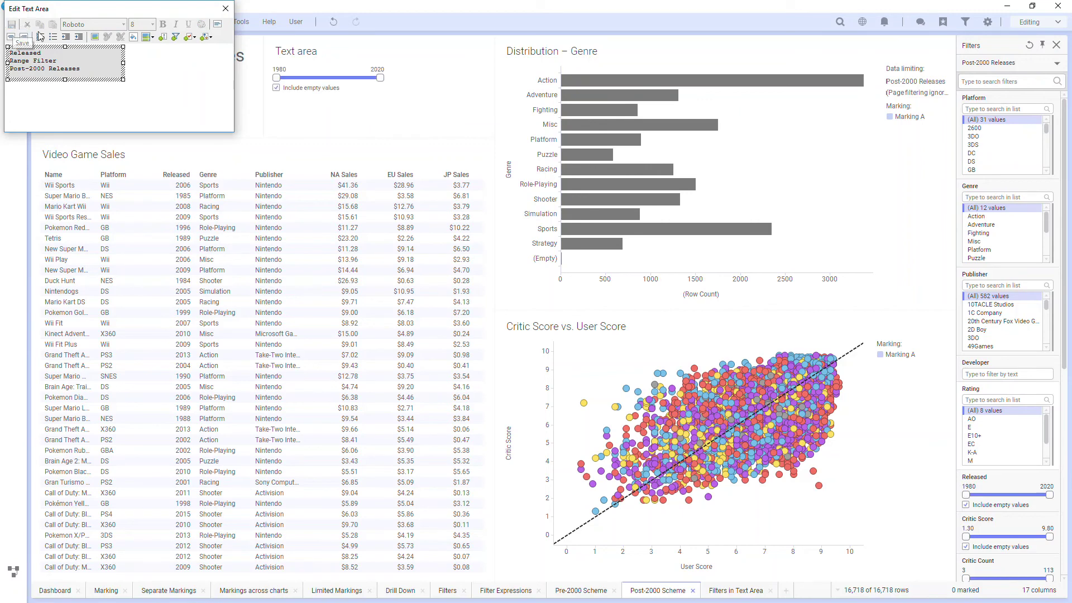
Insert a "Reset Markings and Filters" button that runs the reset functions below the text area's filter, and save the text area
{"action": "left_click", "coordinate": [134, 74]}
{"action": "left_click", "coordinate": [162, 37]}
{"action": "type", "text": "Reset Markings and Filters"}
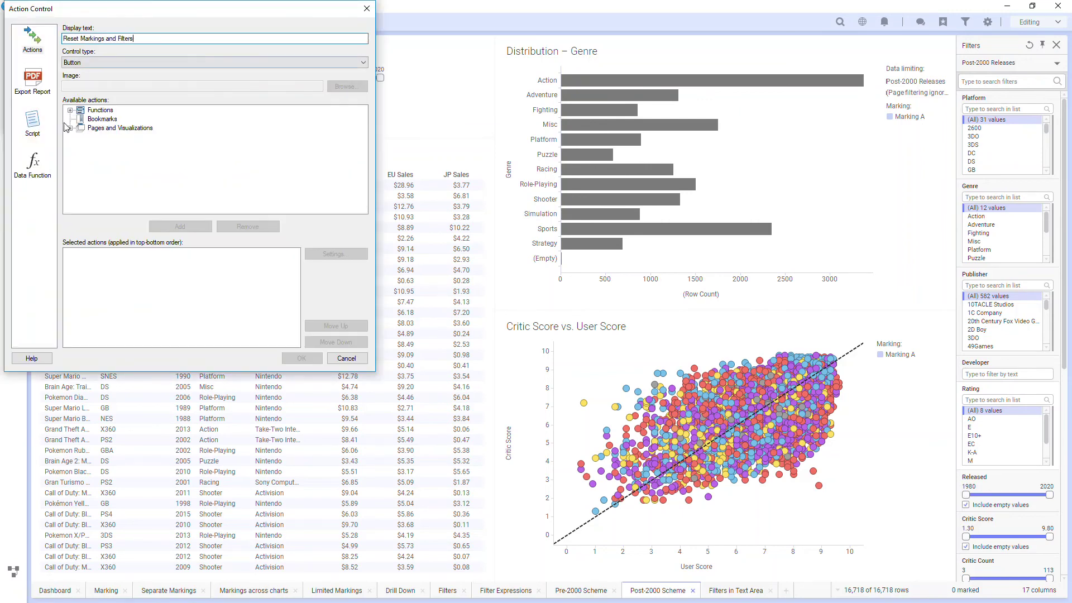
{"action": "left_click", "coordinate": [70, 110]}
{"action": "left_click", "coordinate": [122, 191]}
{"action": "left_click", "coordinate": [179, 226]}
{"action": "left_click", "coordinate": [172, 224]}
{"action": "left_click", "coordinate": [302, 357]}
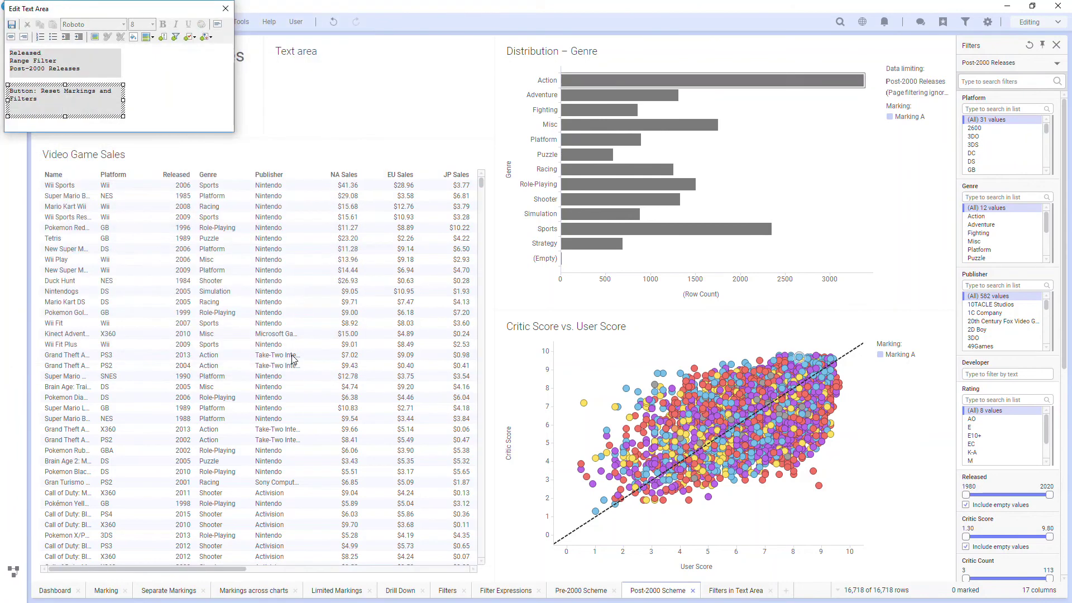
{"action": "left_click", "coordinate": [12, 25]}
{"action": "left_click", "coordinate": [225, 8]}
Lower the maximum of the text area's Released filter, and reset it with the Reset Markings and Filters action
{"action": "left_click_drag", "start_coordinate": [380, 77], "coordinate": [337, 82]}
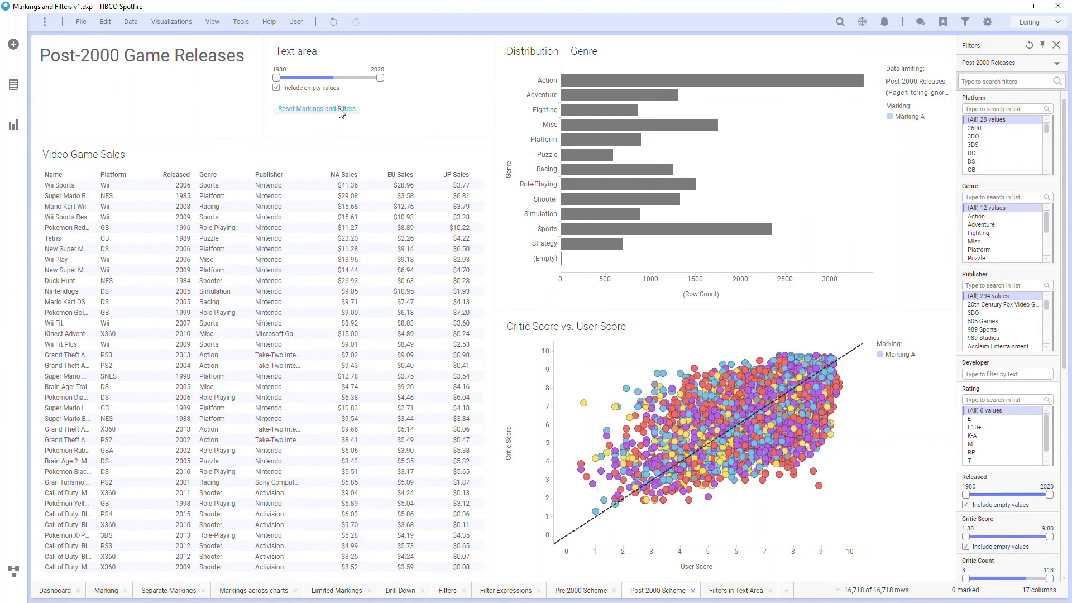
{"action": "left_click", "coordinate": [345, 109]}
Mark the scatter plot points with high critic scores above the diagonal line, and filter to the marked rows
{"action": "mouse_move", "coordinate": [630, 357]}
{"action": "left_mouse_down"}
{"action": "mouse_move", "coordinate": [619, 416]}
{"action": "mouse_move", "coordinate": [720, 415]}
{"action": "mouse_move", "coordinate": [719, 346]}
{"action": "mouse_move", "coordinate": [702, 352]}
{"action": "left_mouse_up"}
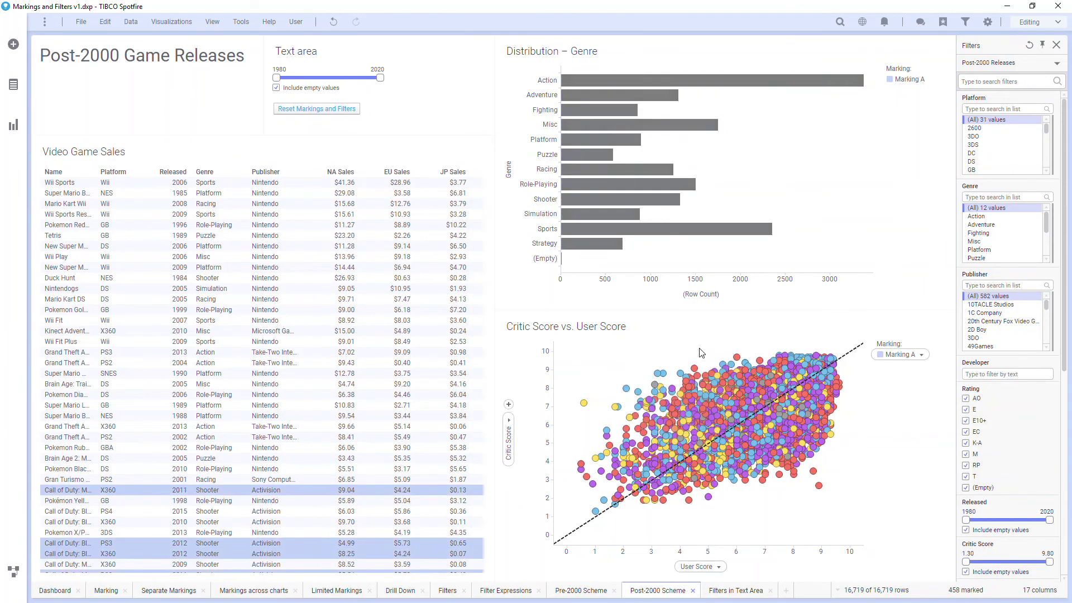
{"action": "right_click", "coordinate": [685, 355]}
{"action": "mouse_move", "coordinate": [710, 335]}
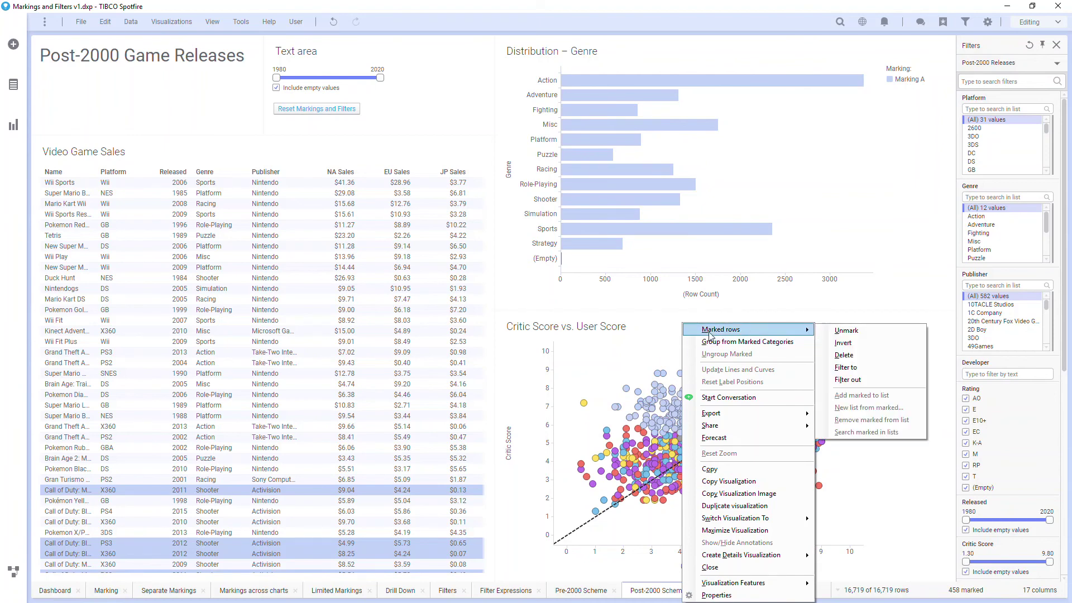
{"action": "left_click", "coordinate": [843, 368]}
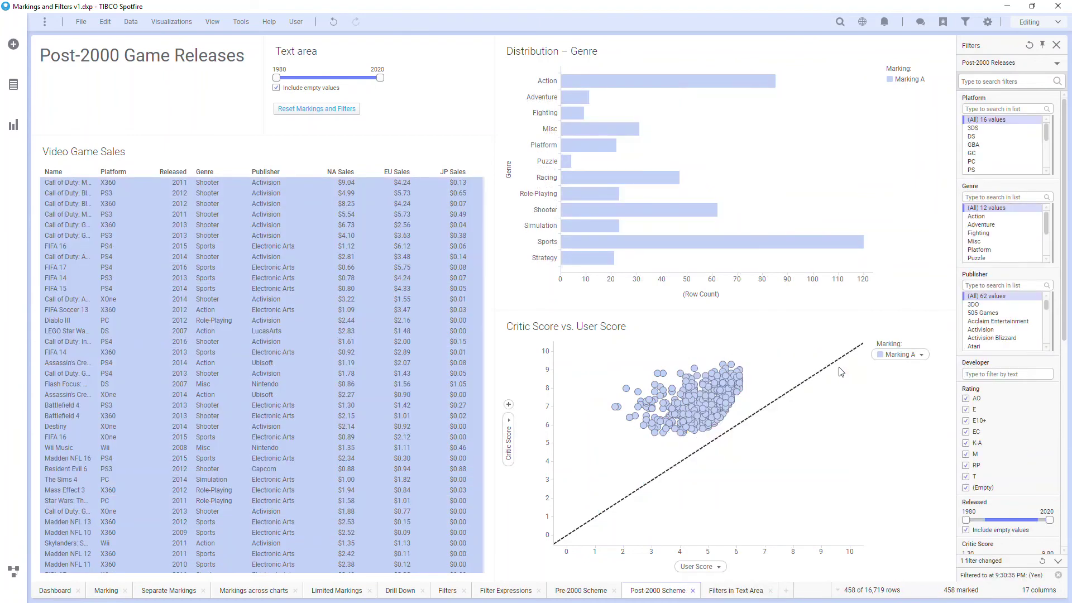
Switch the "Filtered to at 9:30:35 PM" filter from Yes to only No in the analysis data
{"action": "left_click", "coordinate": [13, 85]}
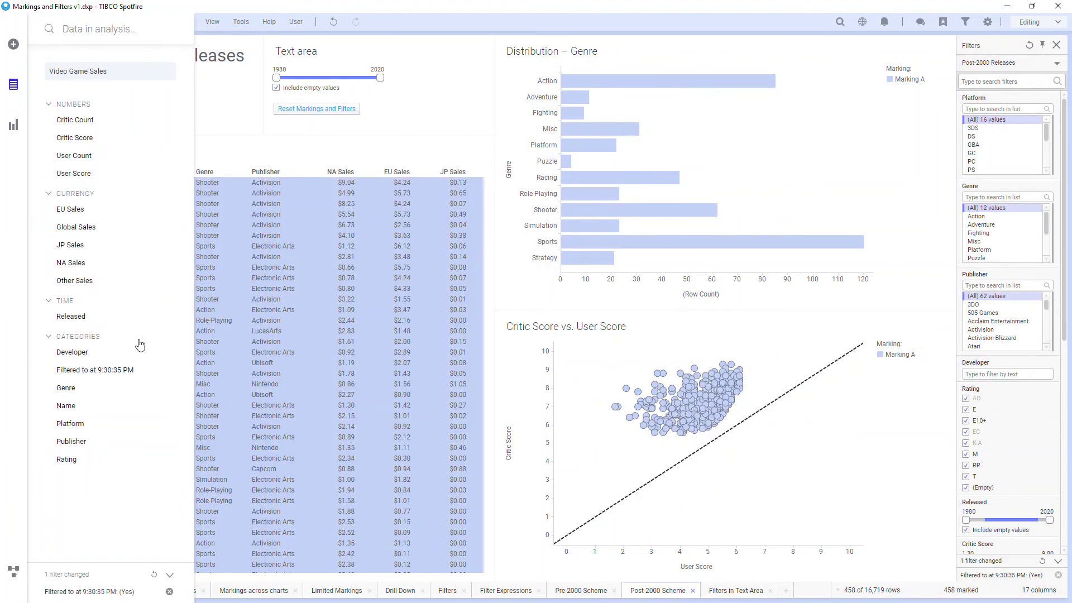
{"action": "left_click", "coordinate": [169, 369]}
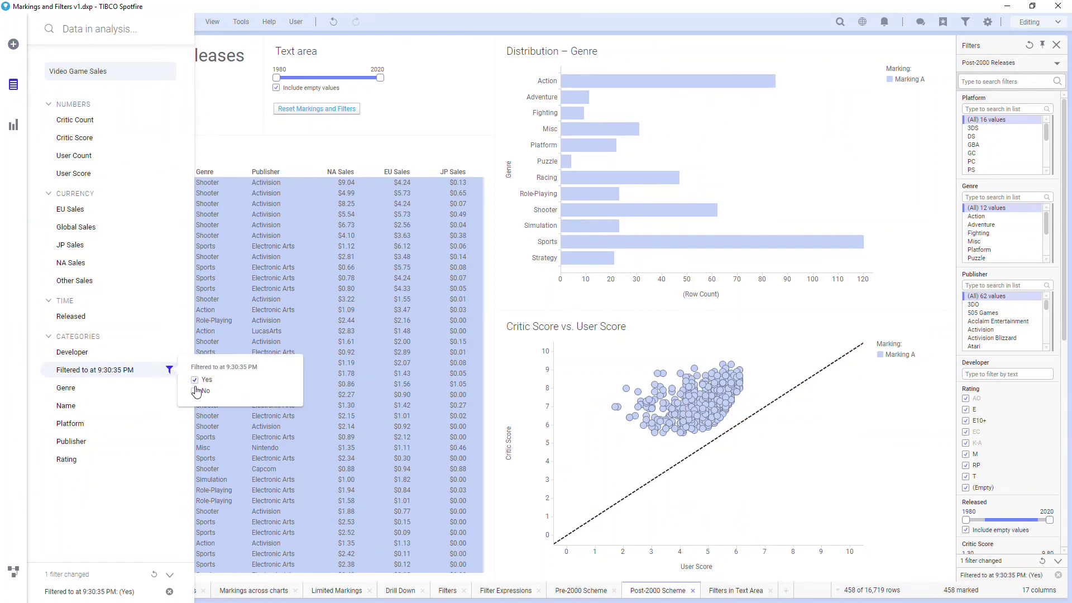
{"action": "left_click", "coordinate": [195, 391]}
{"action": "left_click", "coordinate": [195, 391]}
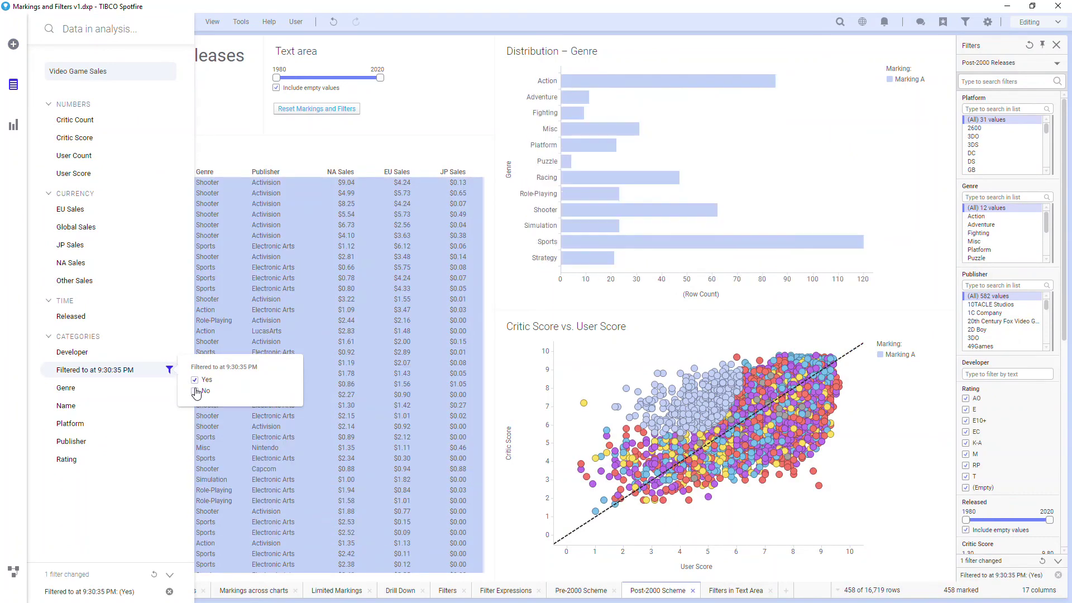
{"action": "left_click", "coordinate": [194, 391]}
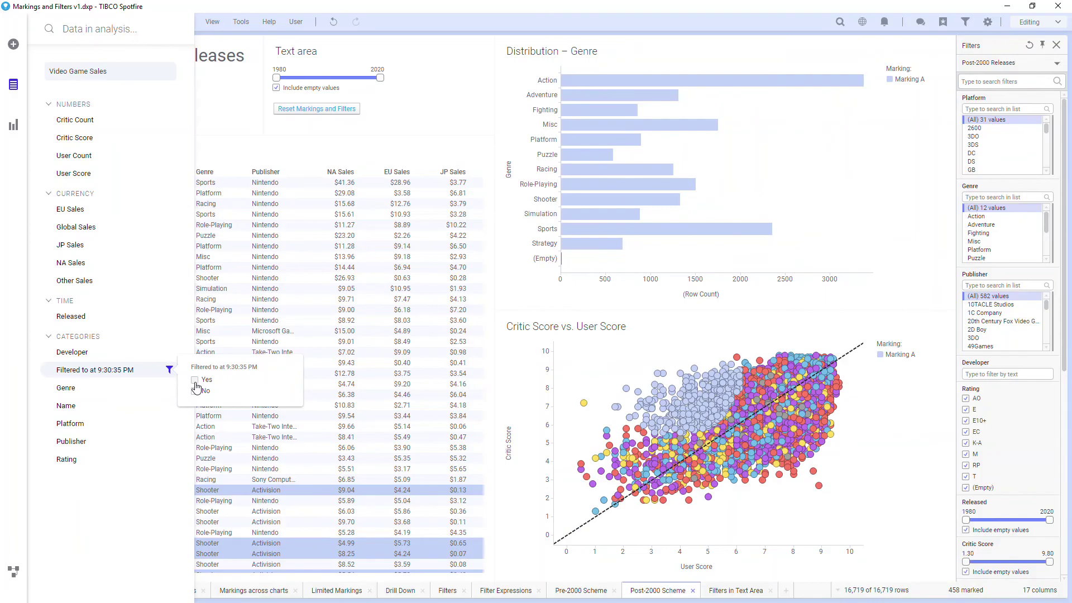
{"action": "left_click", "coordinate": [194, 391]}
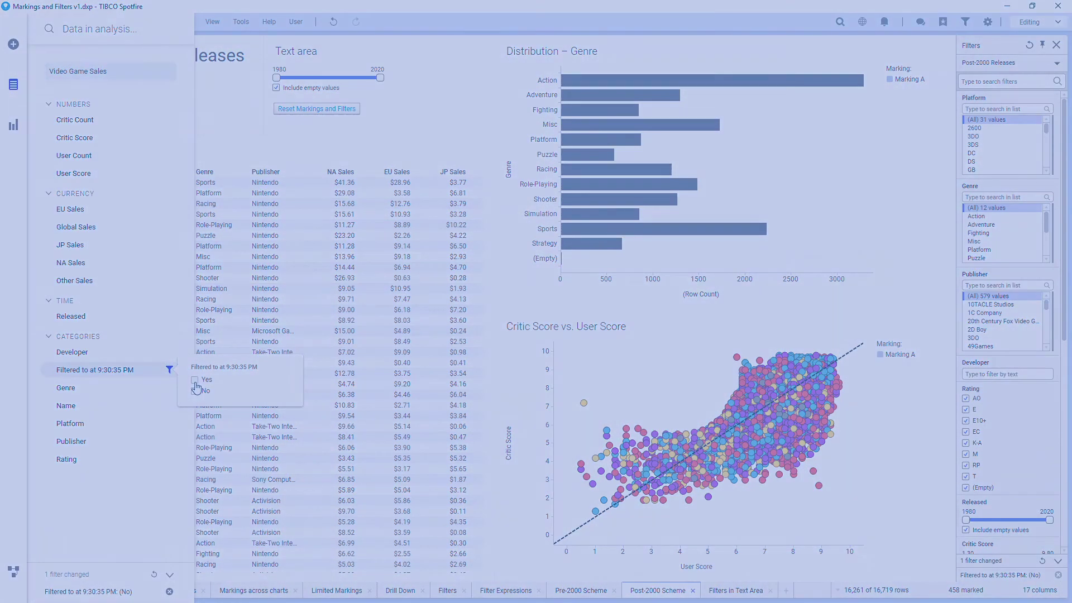